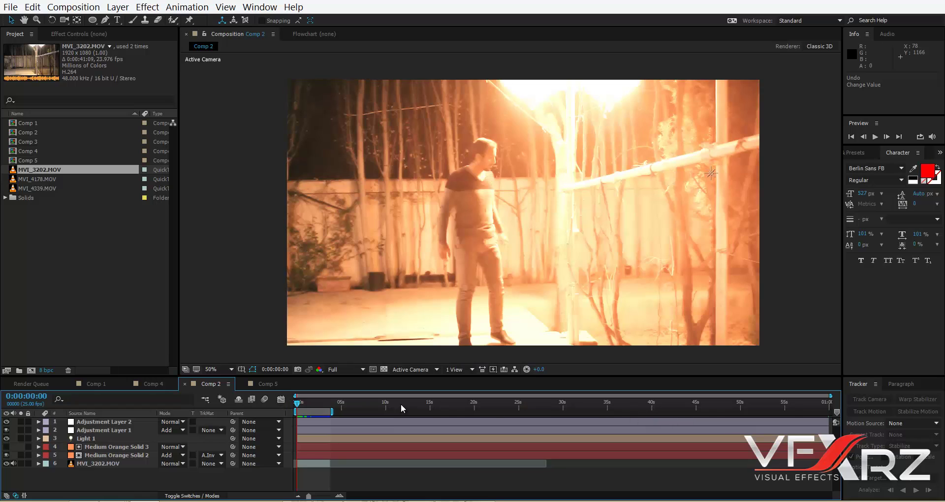
Step: Preview the finished composition, then switch to Comp 5 and scrub the raw night footage
key("space")
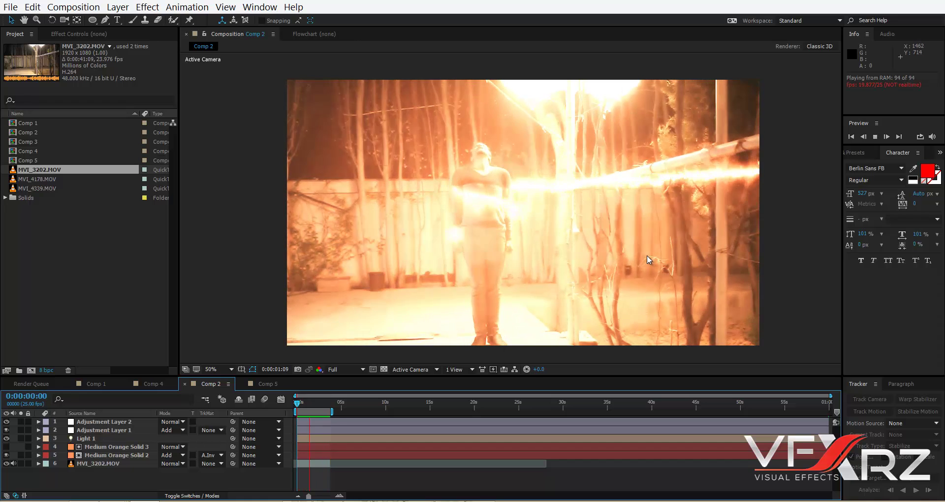
left_click(323, 405)
left_click(265, 385)
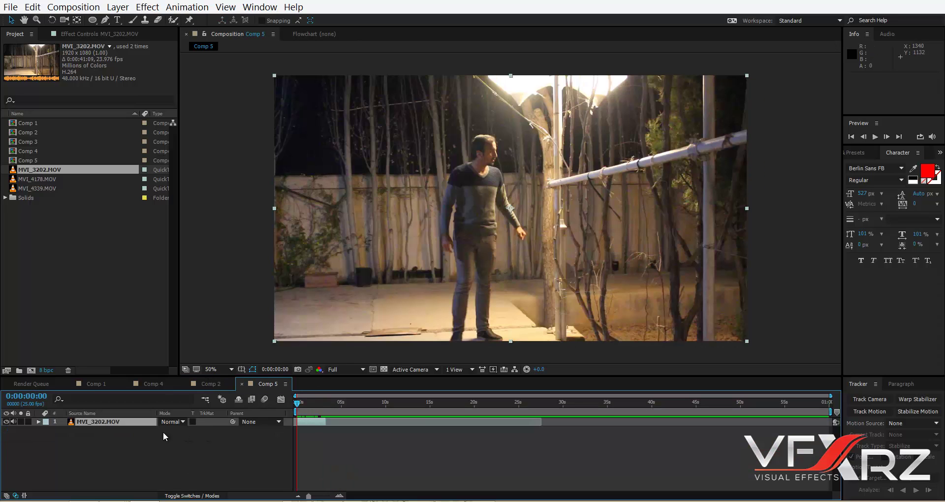
left_click_drag(314, 404, 296, 415)
Step: Add a Medium Orange Solid 6 layer above the footage and hide it
right_click(110, 447)
mouse_move(193, 336)
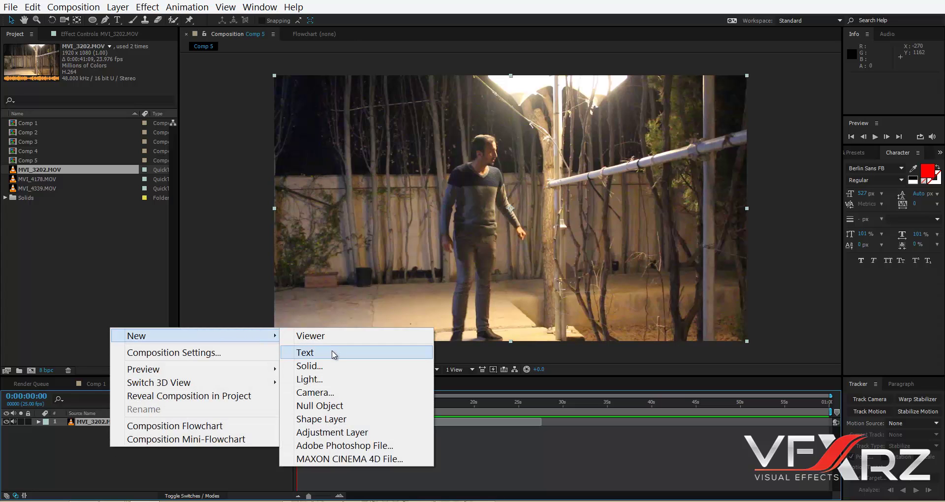
left_click(333, 364)
left_click(530, 330)
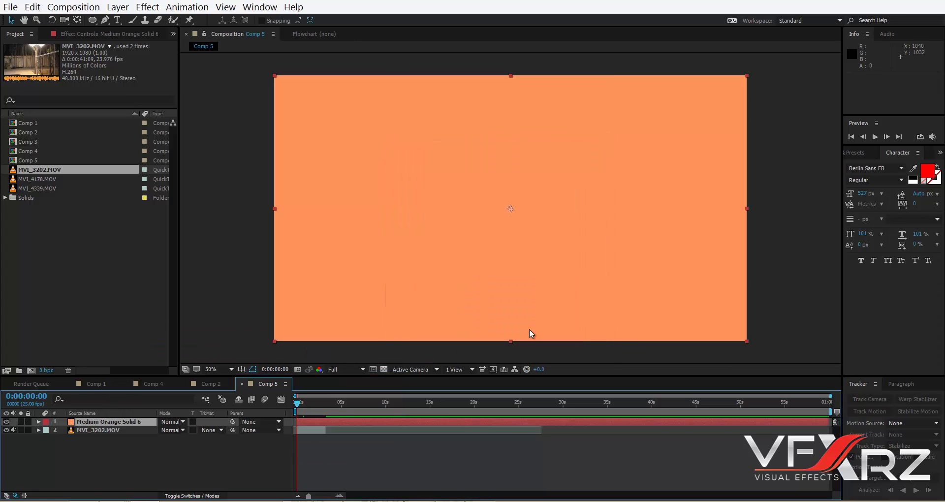
left_click(6, 422)
left_click(105, 19)
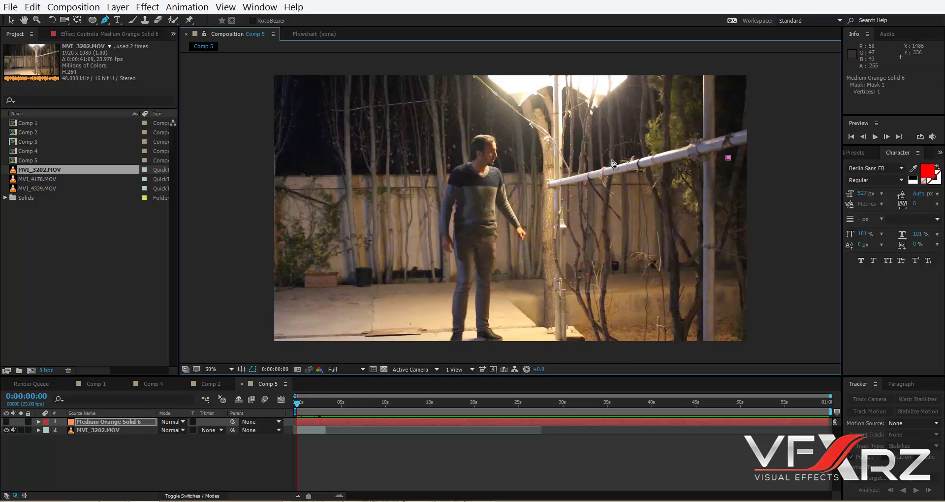
Step: Extend Mask 1 from the pipe around the man's chest, refining the curves at a later frame
left_click(506, 174)
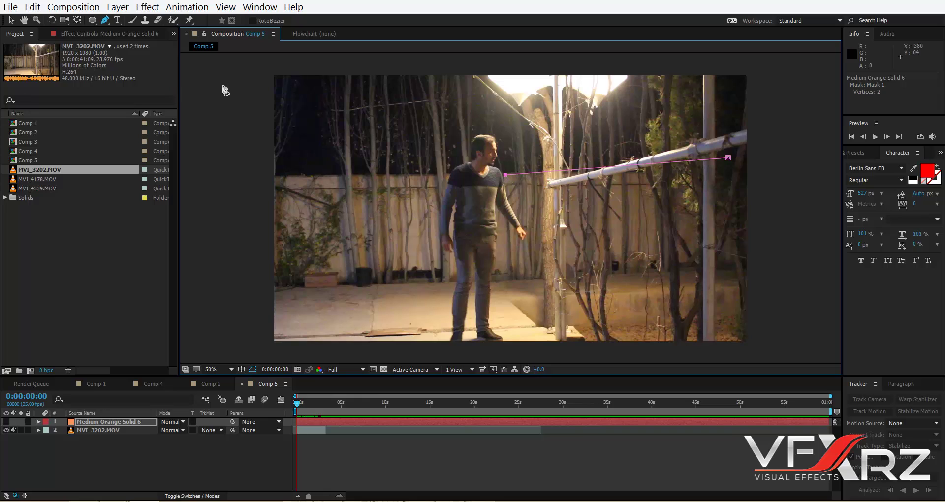
left_click_drag(505, 174, 502, 175)
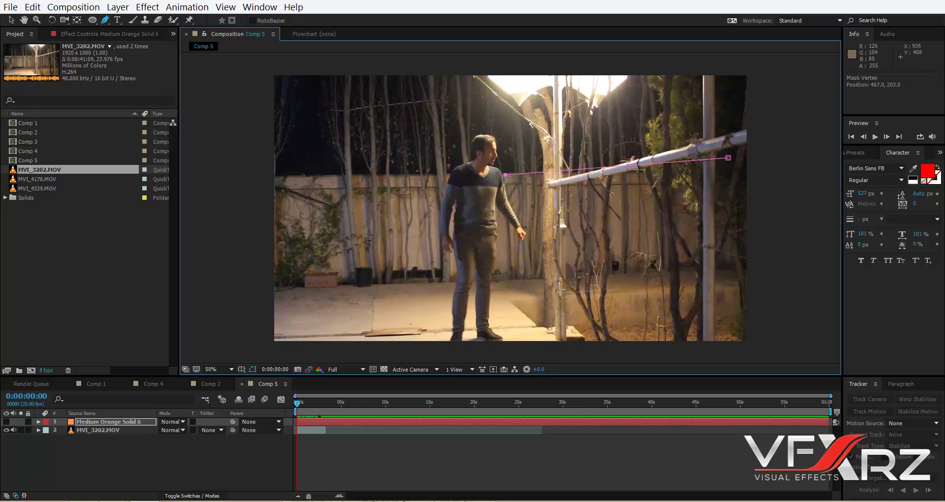
left_click(451, 175)
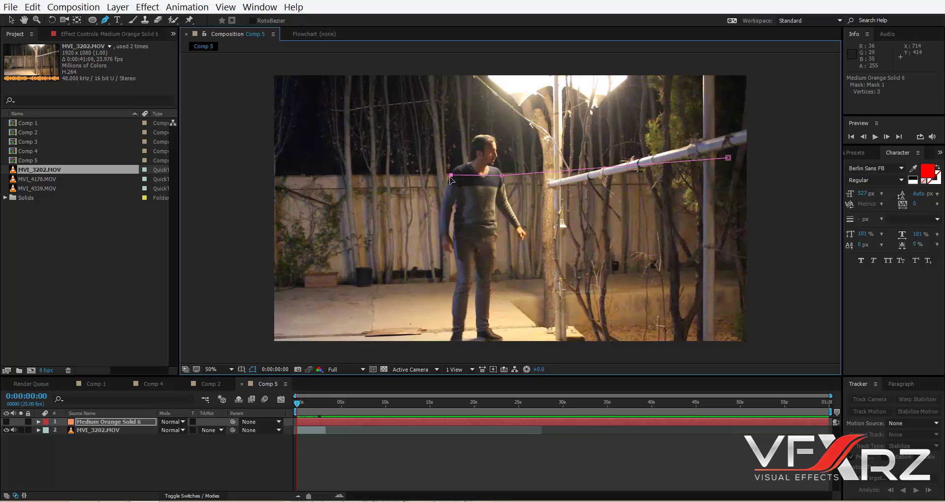
left_click_drag(451, 183, 478, 195)
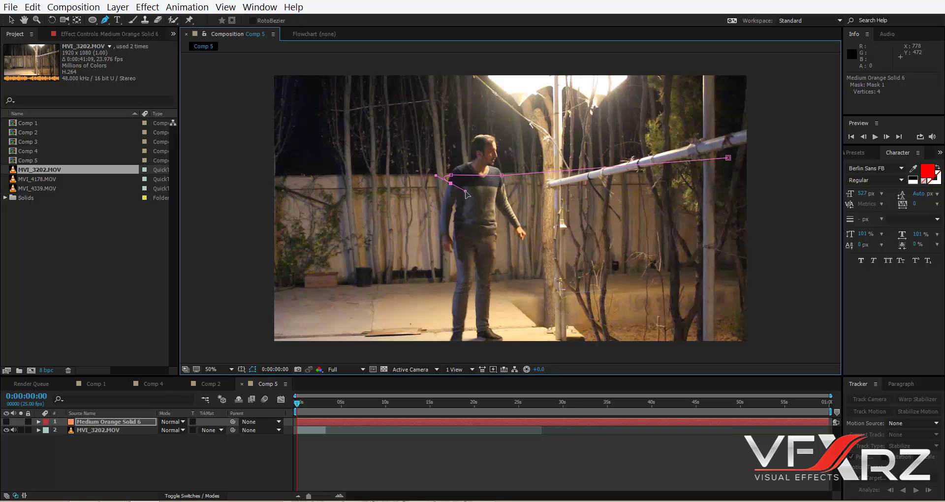
left_click_drag(506, 199, 512, 201)
left_click(510, 204)
left_click(302, 400)
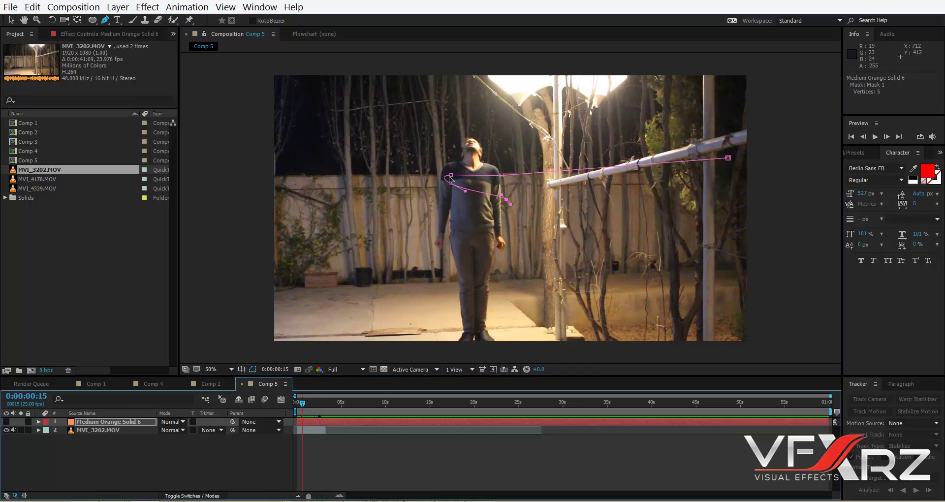
left_click_drag(451, 176, 437, 186)
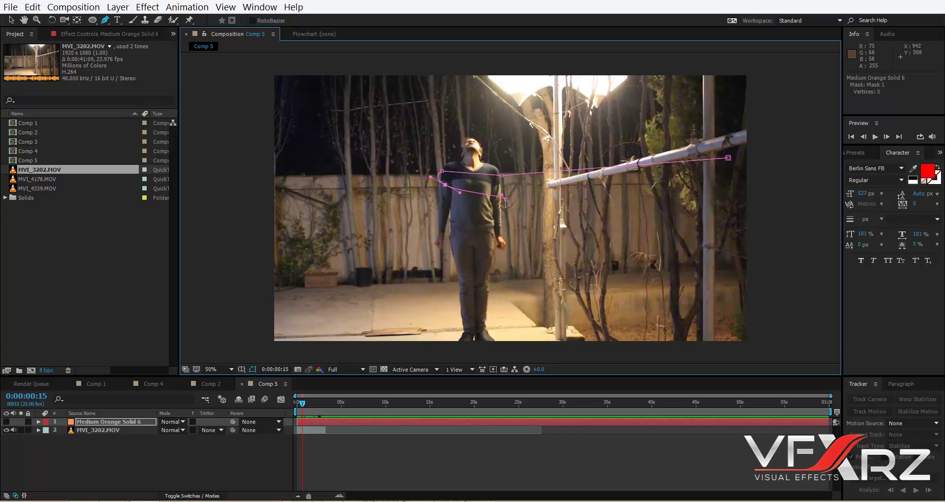
left_click_drag(505, 199, 503, 196)
Step: Continue the spiral down the man's left side and across his legs, ending at his feet
left_click_drag(440, 211, 439, 218)
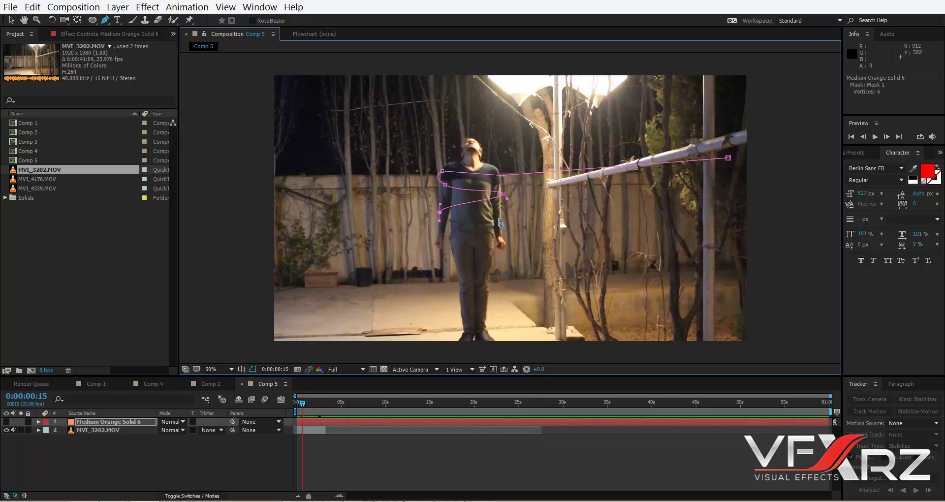
left_click_drag(499, 218, 503, 220)
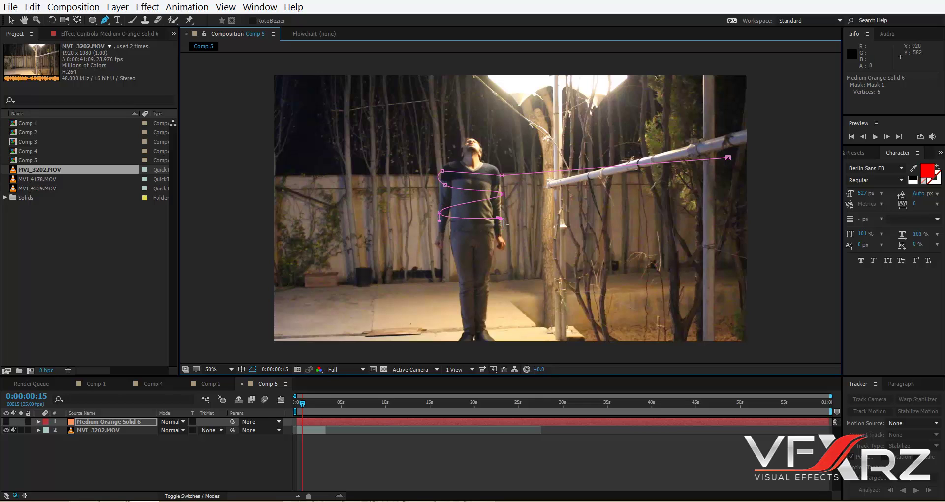
left_click(455, 252)
left_click(461, 255)
mouse_move(489, 265)
left_mouse_down()
mouse_move(492, 277)
mouse_move(461, 308)
mouse_move(488, 322)
mouse_move(463, 337)
left_mouse_up()
left_click(465, 336)
left_click(463, 337)
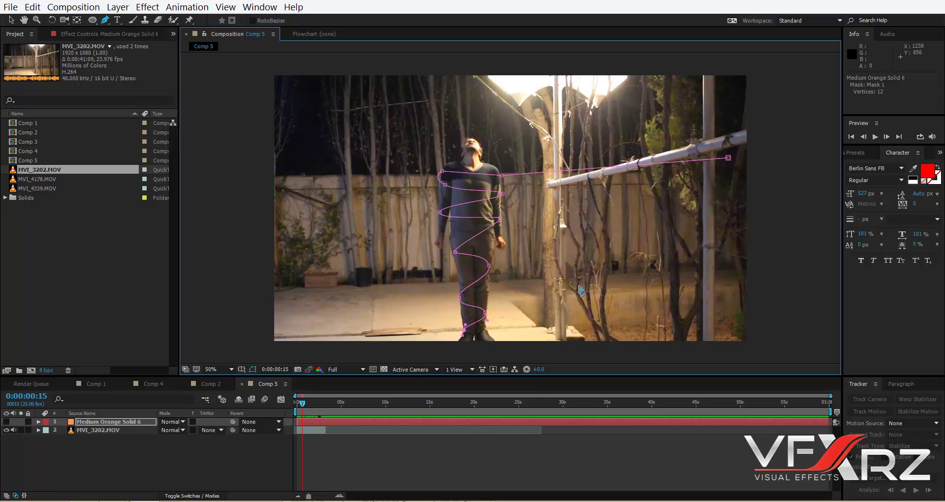
Step: Show the solid and apply Saber with Core Type Layer Masks and Transparent composite settings
left_click(7, 422)
left_click(147, 7)
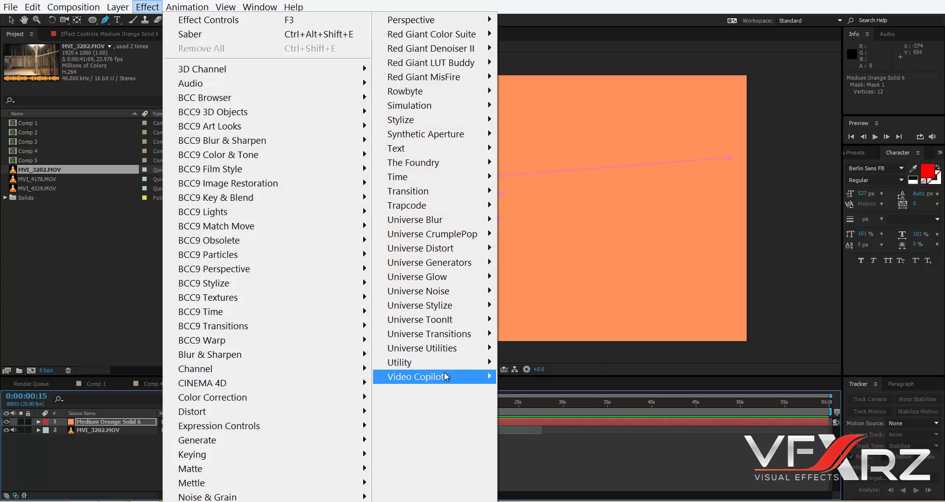
mouse_move(416, 377)
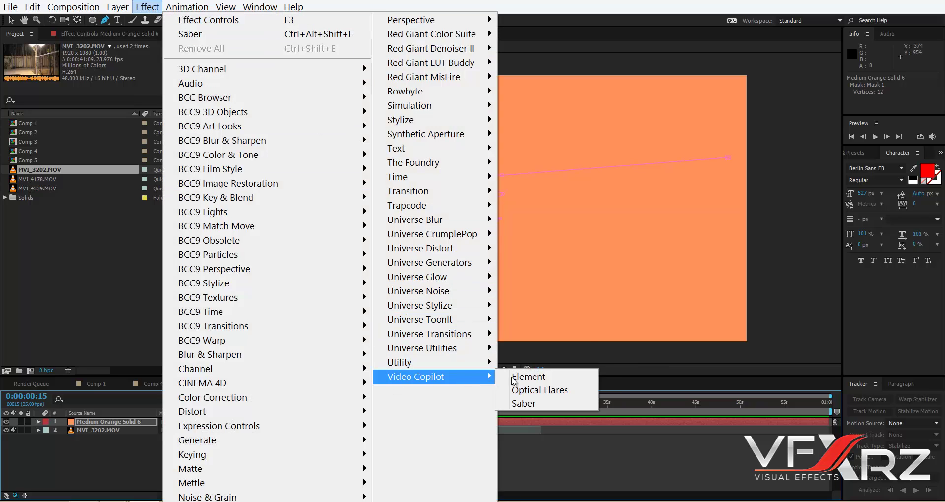
left_click(524, 403)
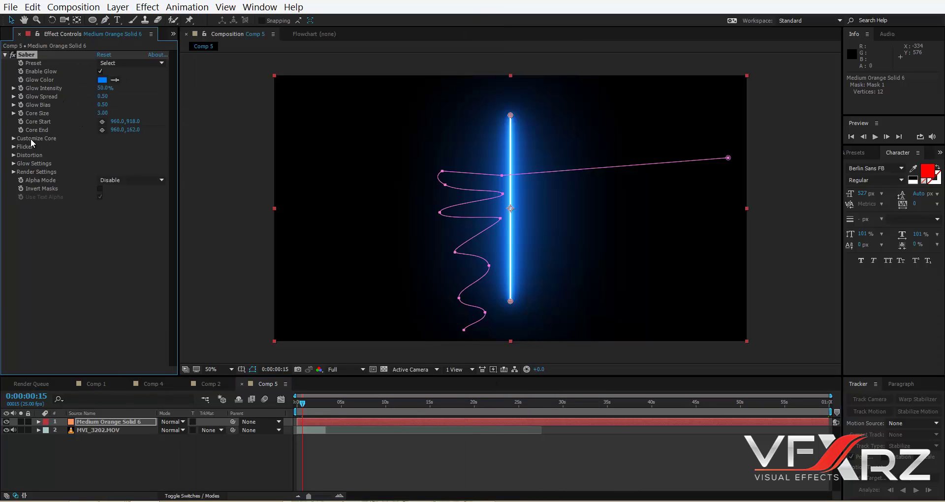
left_click(14, 139)
left_click(109, 147)
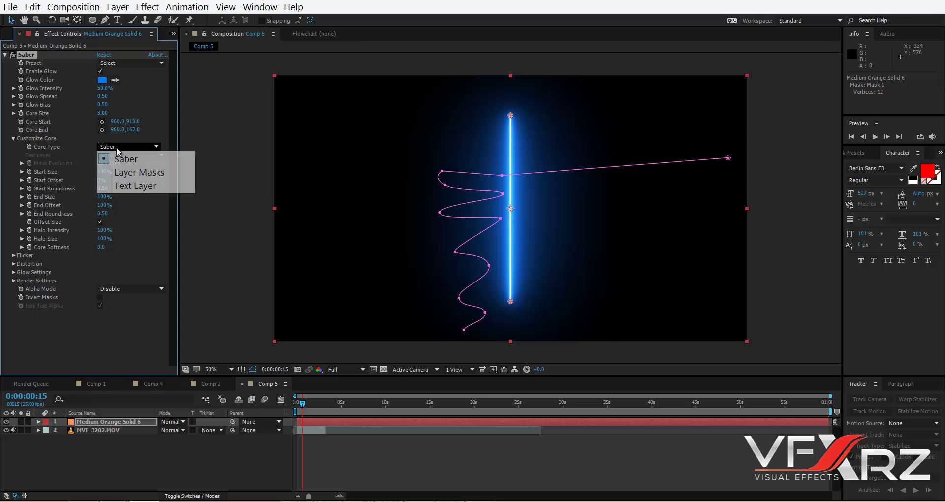
left_click(136, 172)
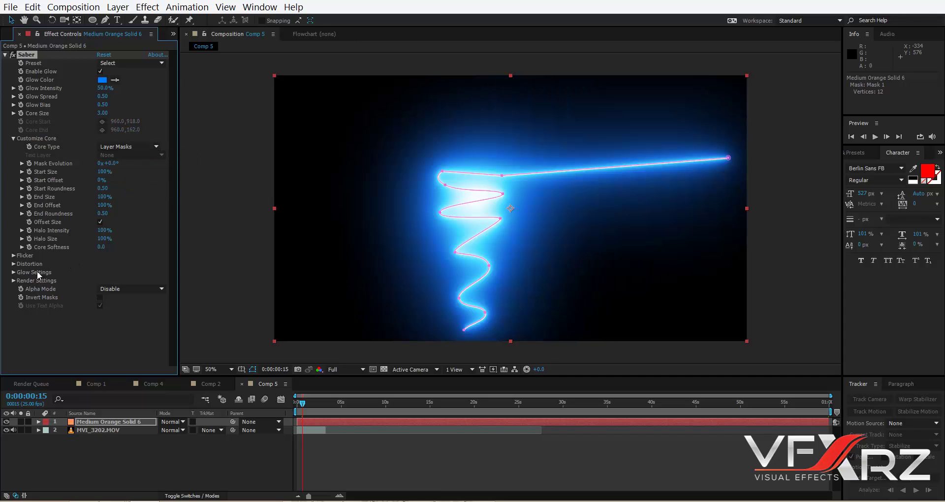
left_click(14, 280)
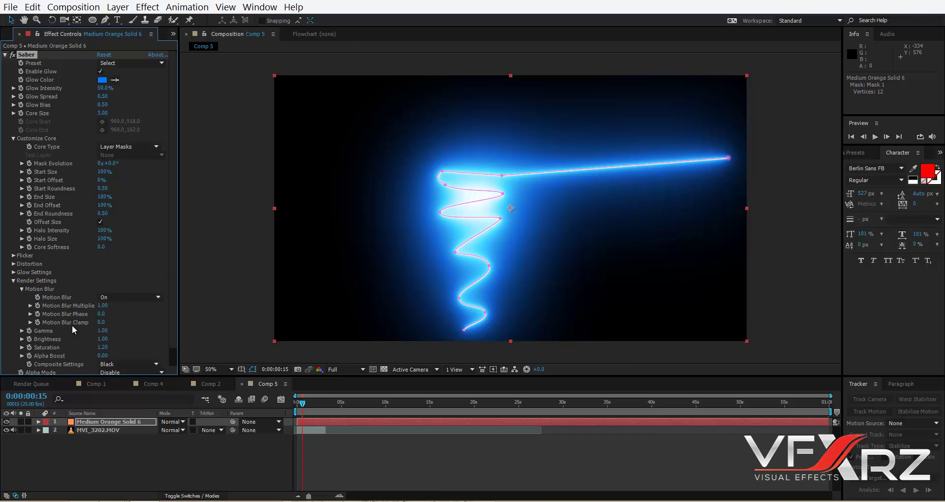
left_click(125, 365)
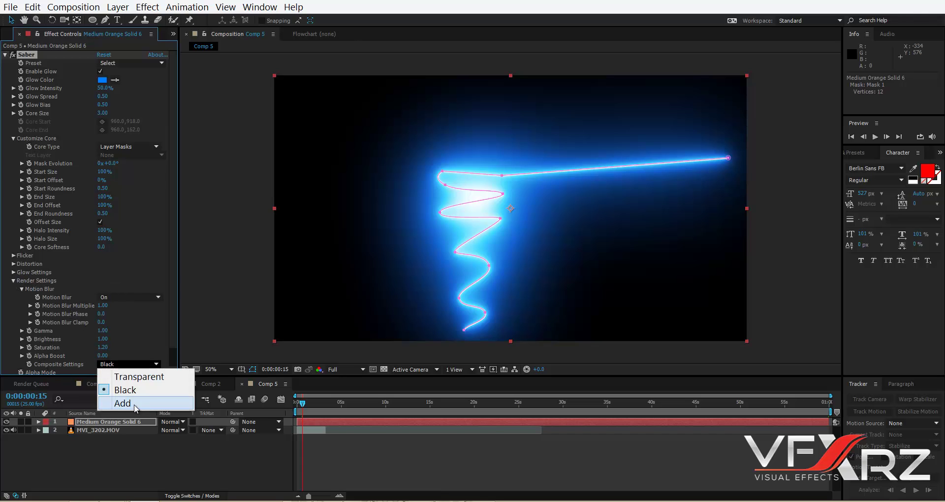
left_click(148, 376)
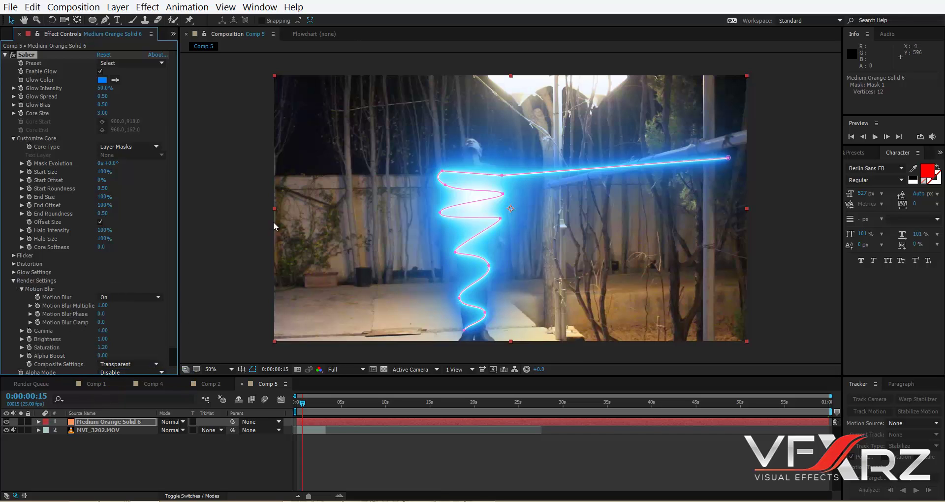
scroll(175, 321, "down", 2)
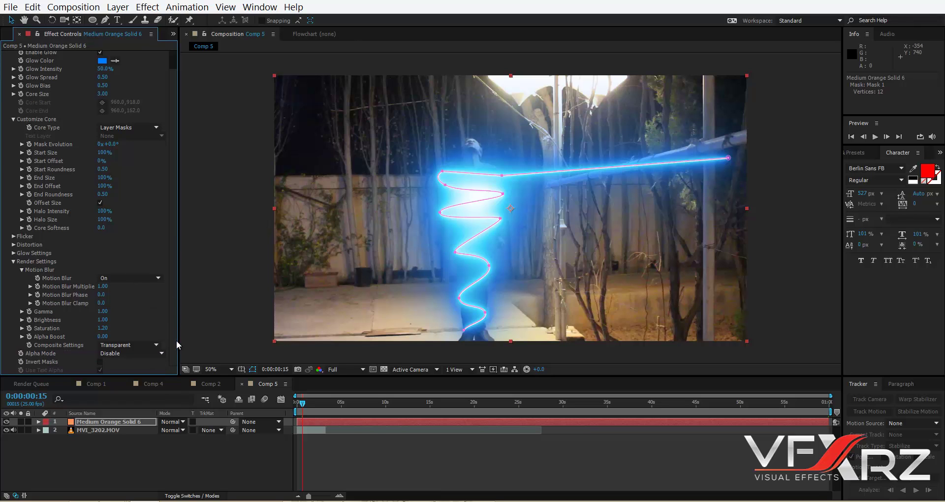
Step: Set the orange solid layer's blending mode to Add
left_click(116, 424)
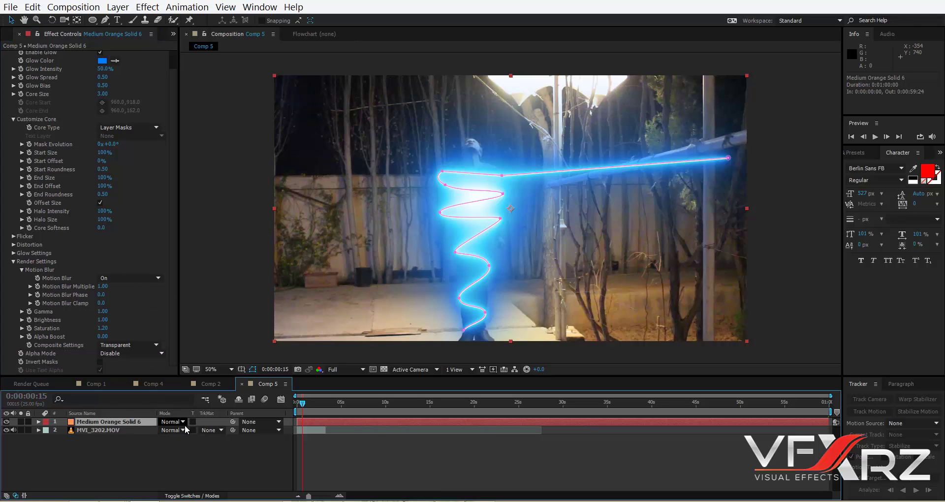
left_click(173, 422)
left_click(234, 178)
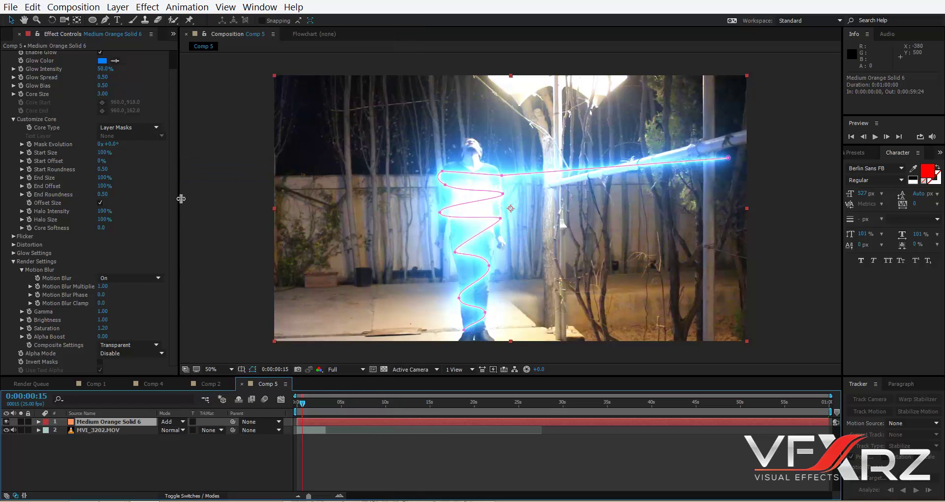
Step: Apply the Saber Fire preset and drag the mask's end vertex further right along the pipe
scroll(178, 201, "up", 1)
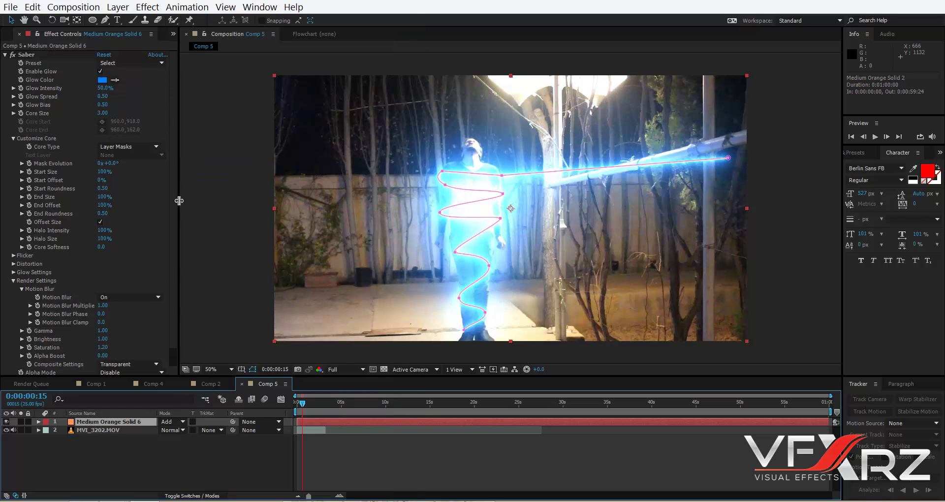
left_click(25, 58)
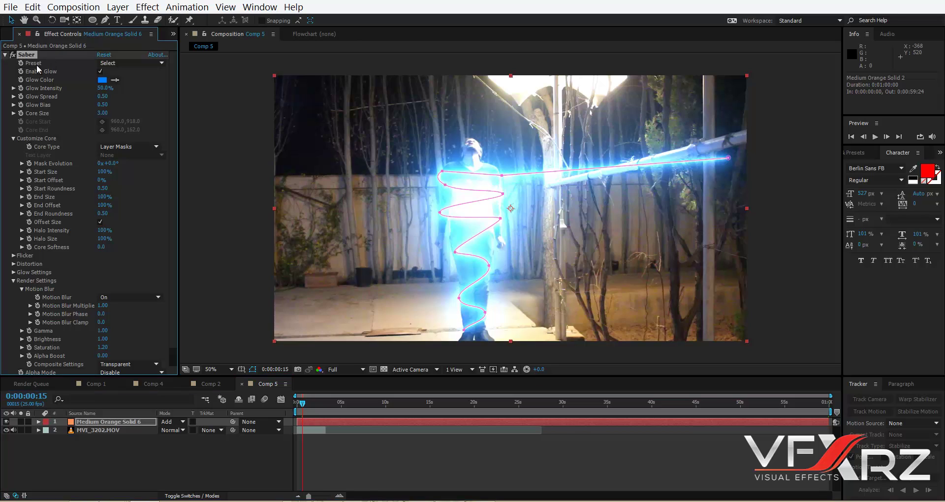
left_click(120, 66)
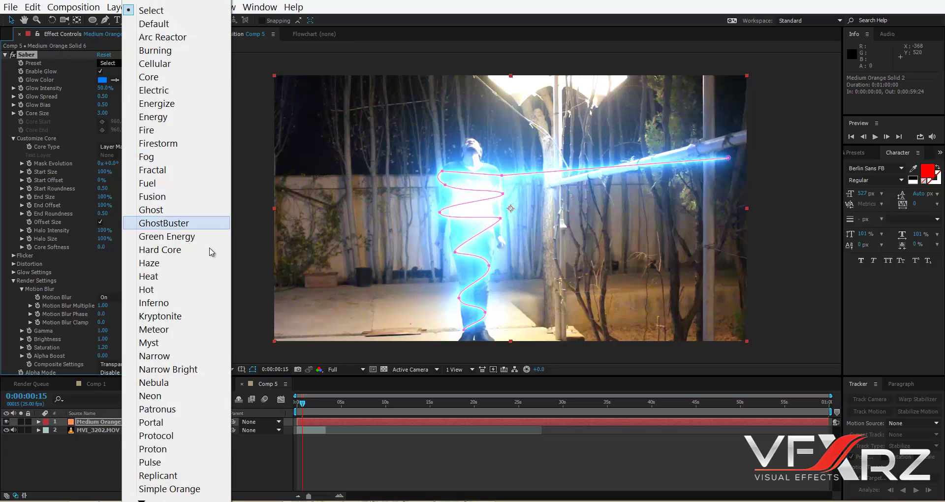
left_click(161, 130)
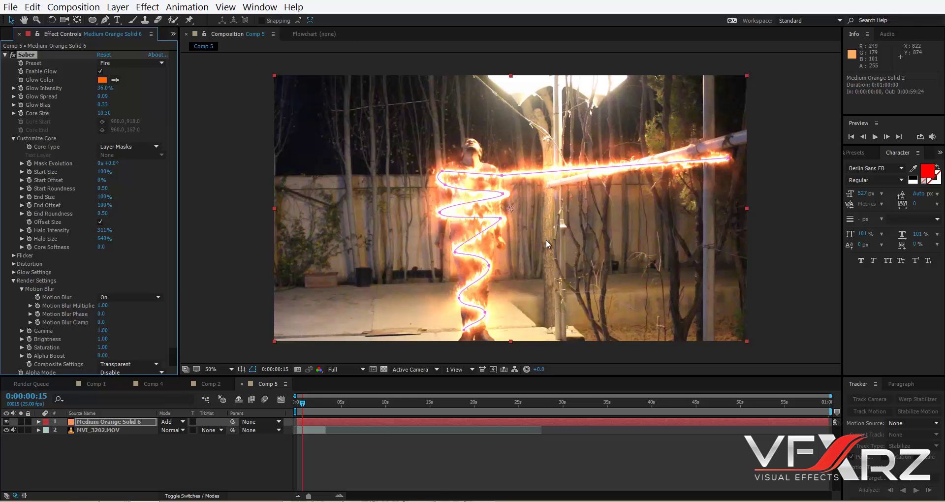
left_click_drag(729, 159, 756, 158)
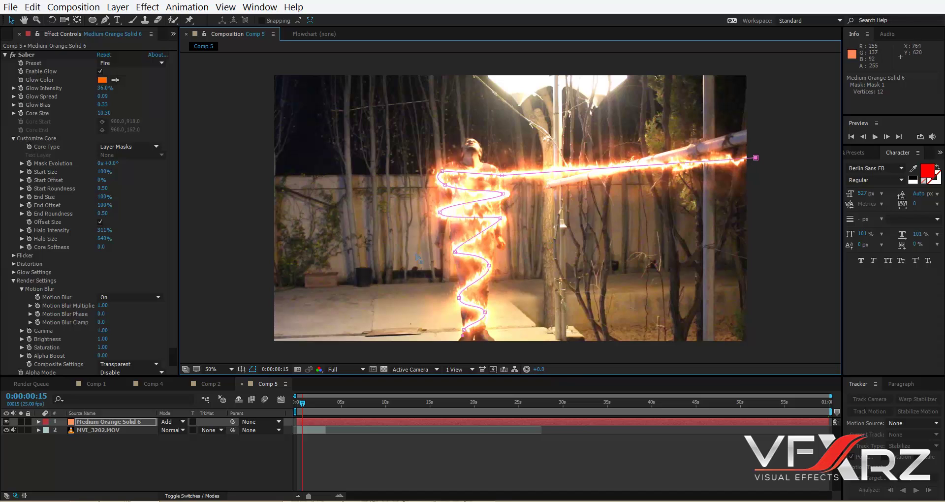
Step: Create a hidden Medium Orange Solid 7 at the top of the Comp 5 layer stack
left_click(229, 468)
right_click(228, 466)
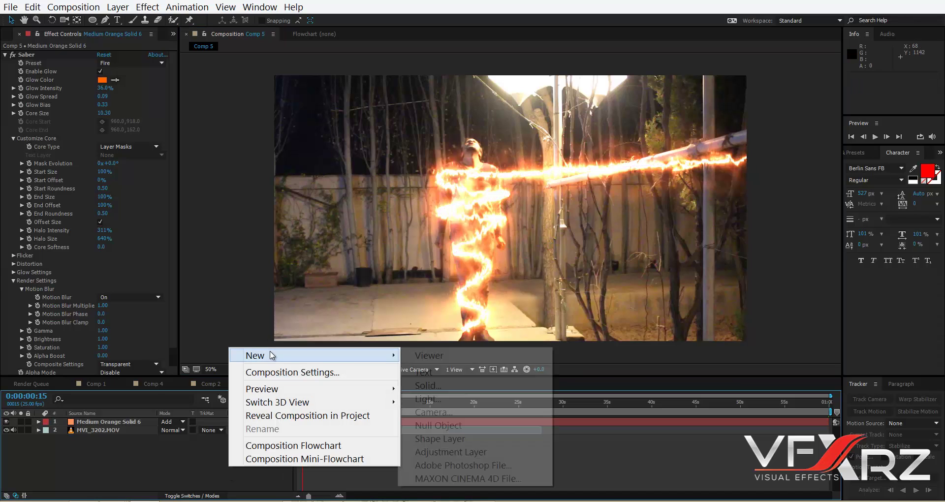
left_click(431, 385)
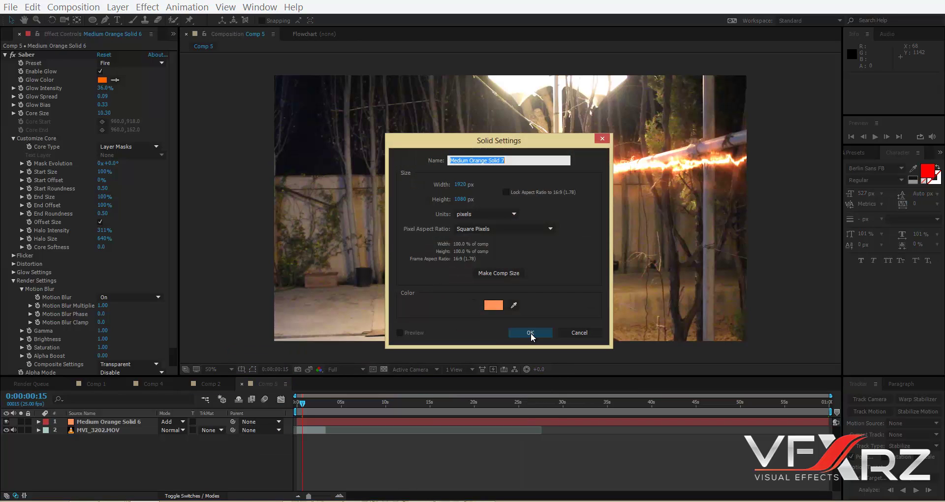
left_click(531, 333)
left_click(6, 422)
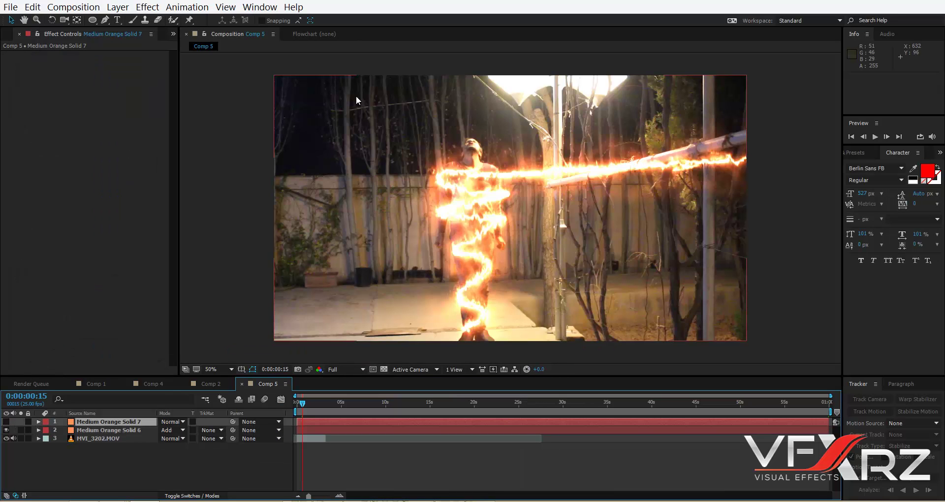
left_click(104, 21)
left_click(104, 20)
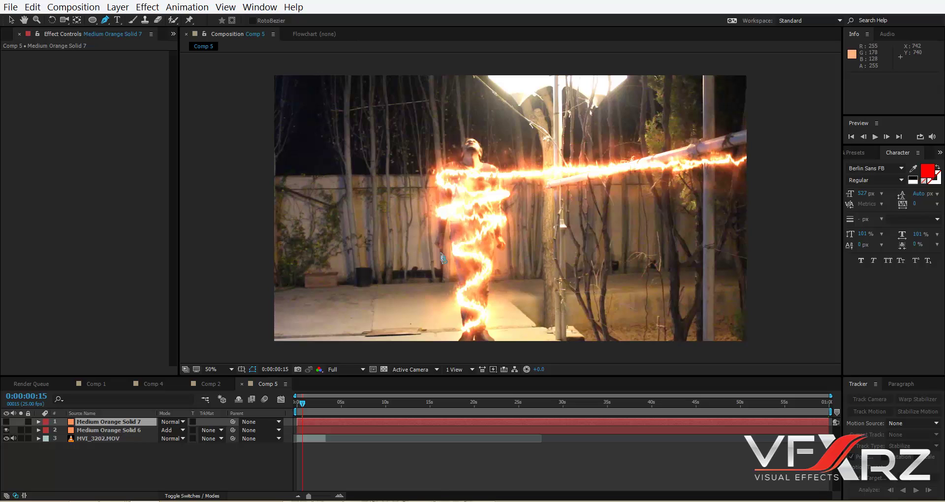
Step: Draw Mask 1 across the man's chest and Mask 2 just below it on Solid 7
left_click(446, 177)
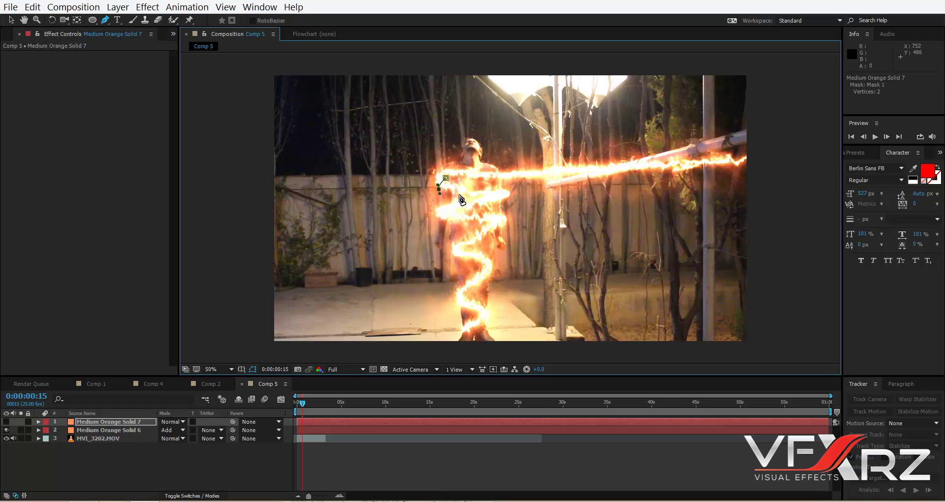
left_click_drag(502, 195, 506, 193)
left_click(500, 183)
left_click(445, 178)
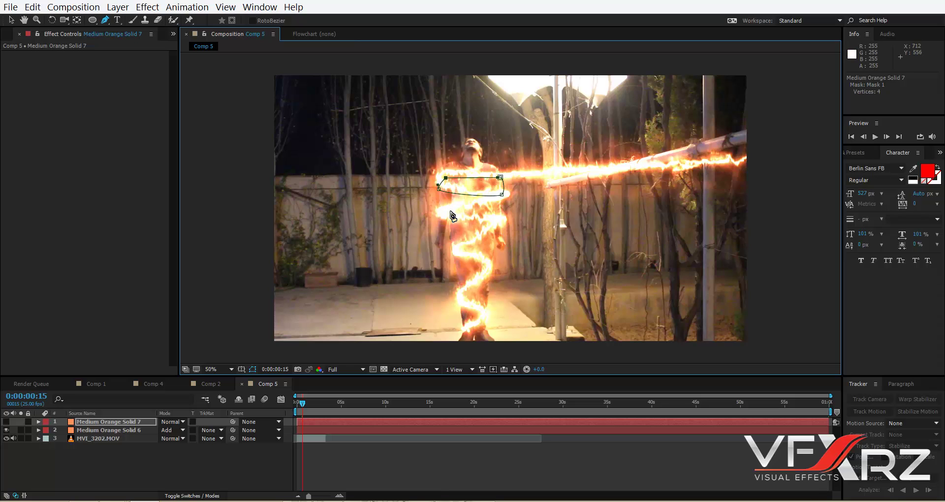
left_click_drag(454, 213, 450, 225)
left_click_drag(506, 218, 459, 219)
left_click(453, 212)
Step: Draw Mask 3 around the man's waist and Mask 4 across his legs
scroll(492, 206, "down", 2)
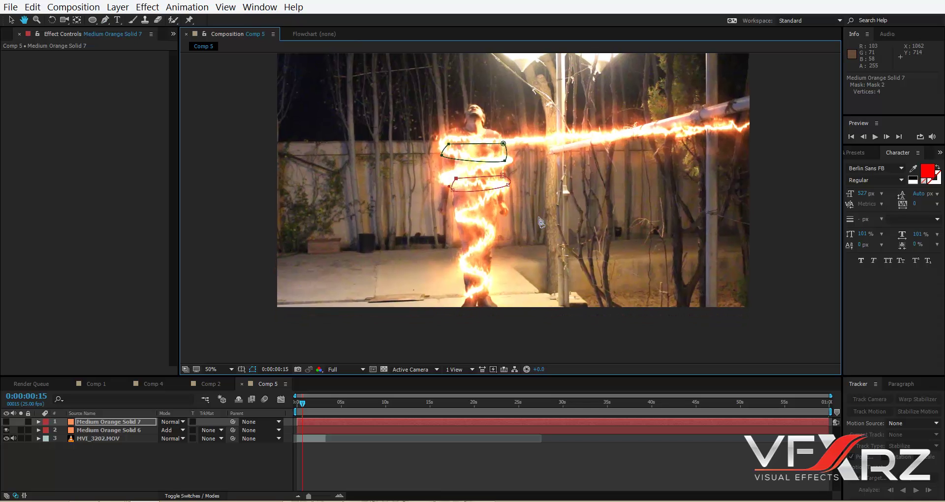
left_click(455, 216)
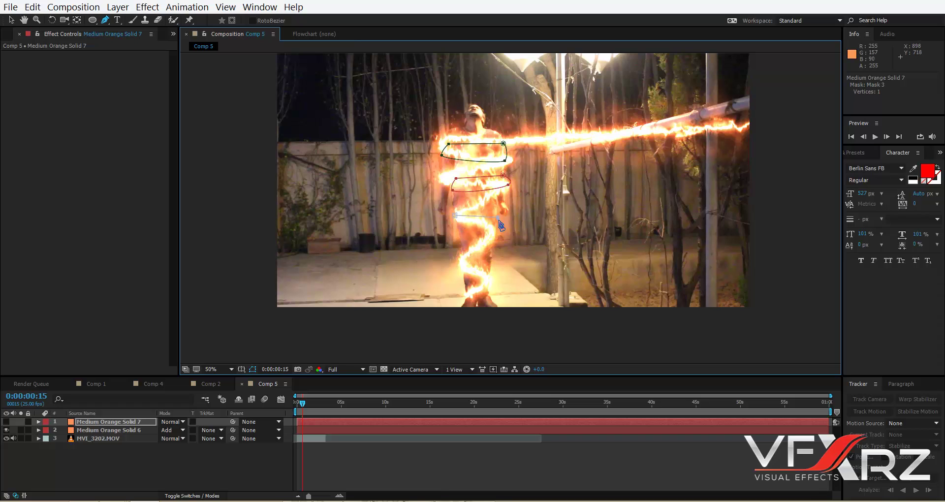
left_click(496, 234)
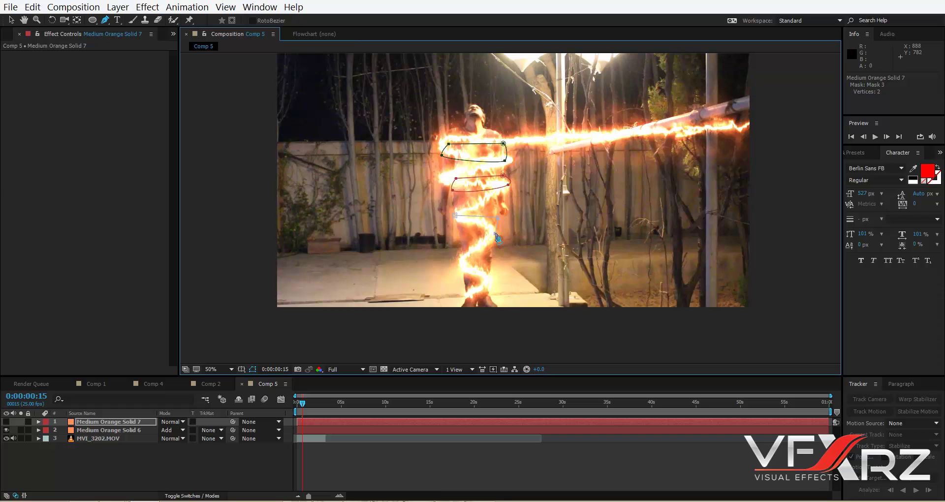
left_click(463, 239)
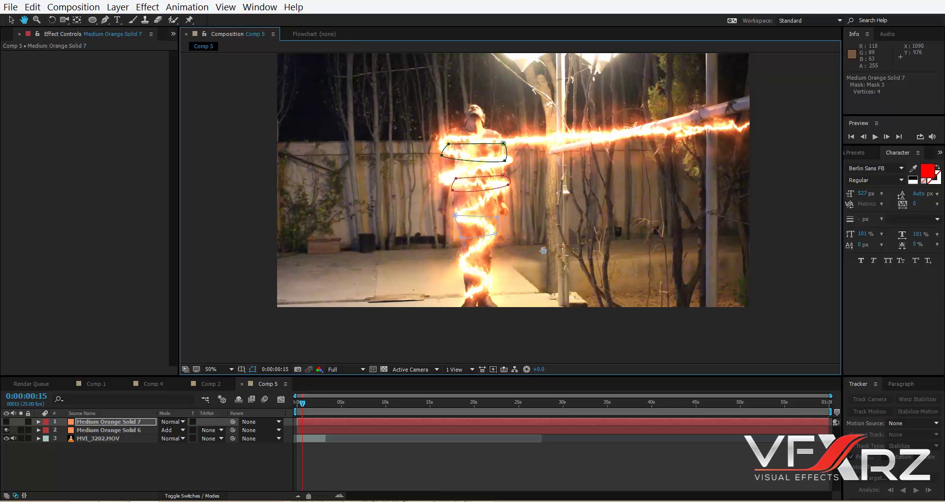
scroll(527, 266, "down", 2)
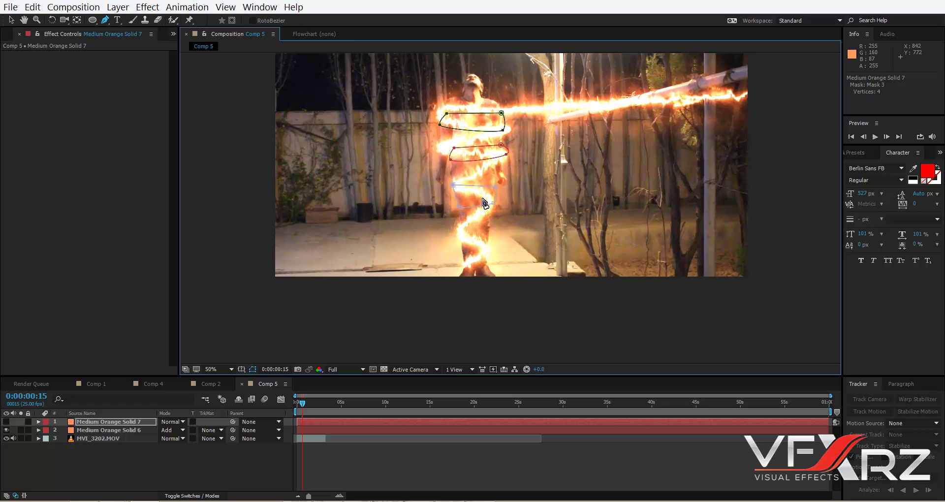
left_click(460, 237)
left_click(492, 253)
left_click_drag(485, 244, 486, 247)
left_click(468, 255)
Step: Show Solid 7 and set the fire layer's track matte to Alpha Inverted Matte
left_click(5, 422)
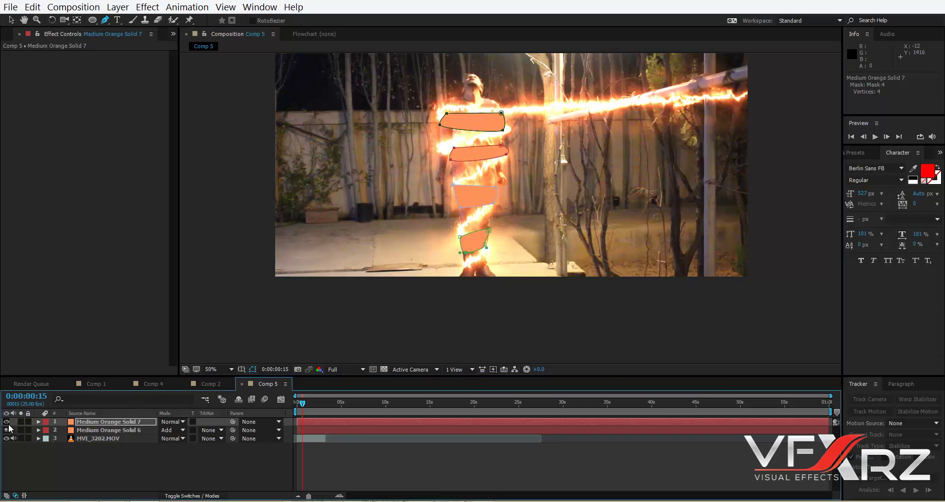
left_click(215, 432)
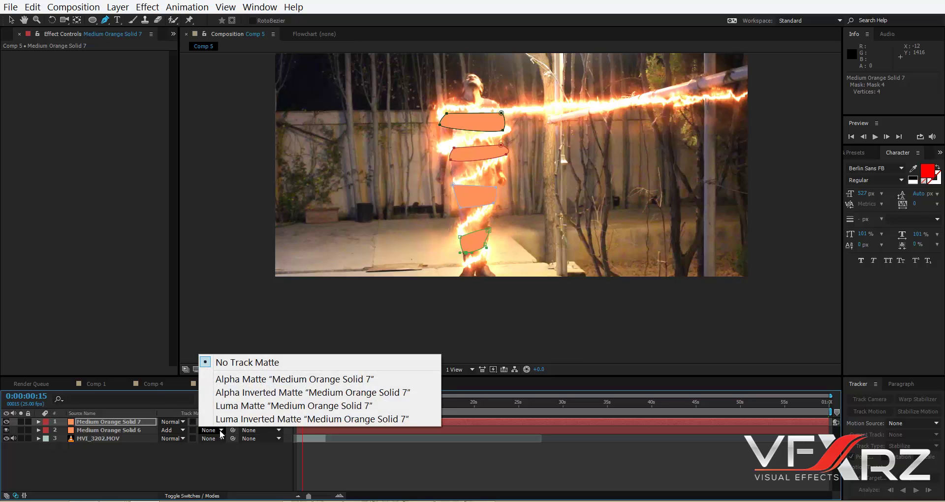
left_click(222, 426)
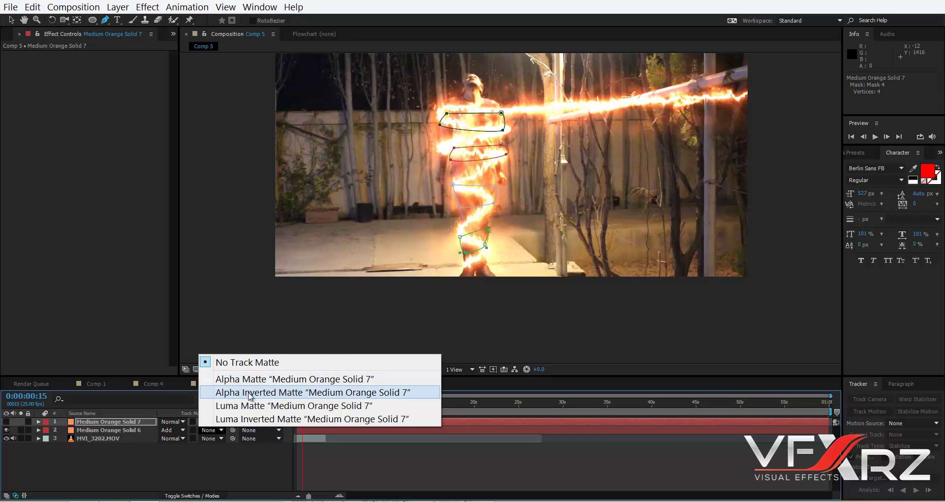
left_click(288, 392)
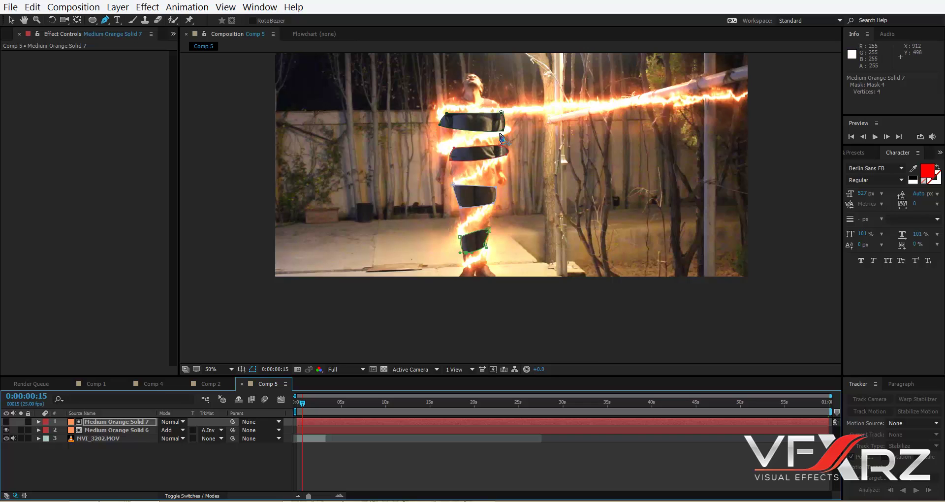
Step: Twirl open the solid's masks and increase Mask 1's feather
left_click(39, 422)
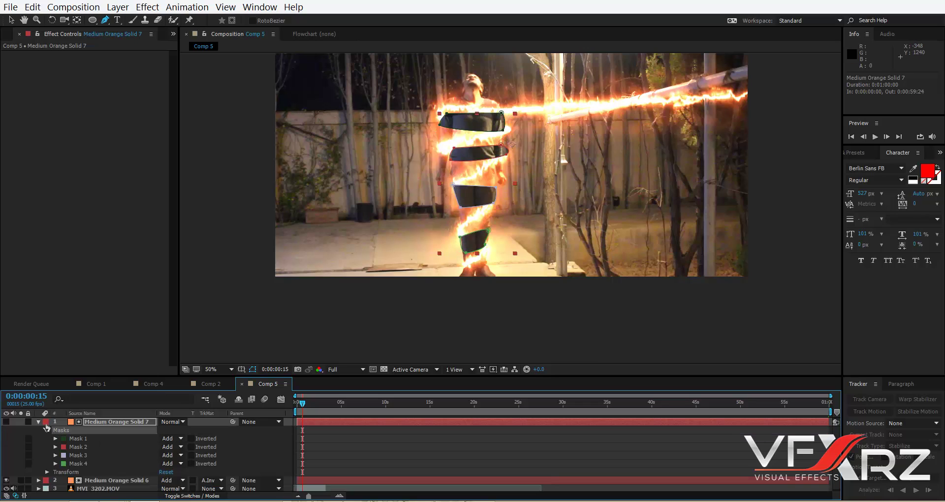
left_click(47, 430)
left_click(46, 430)
left_click(56, 439)
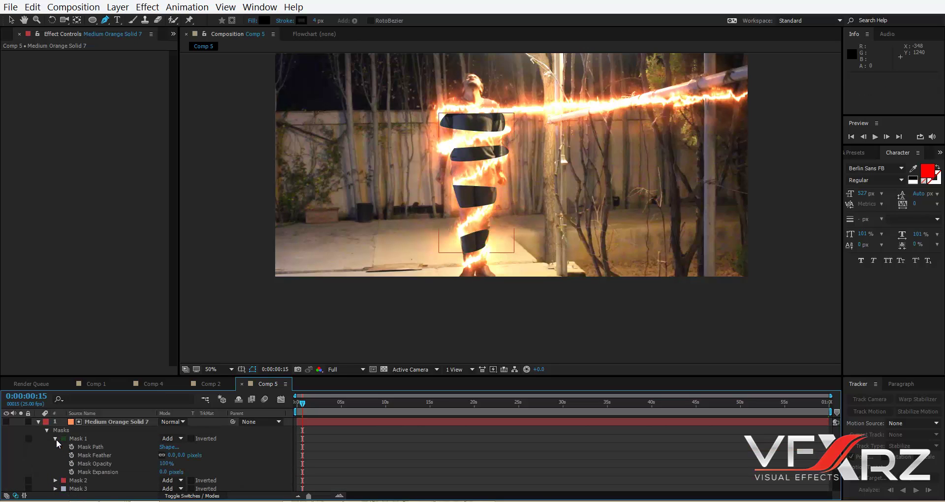
left_click(98, 455)
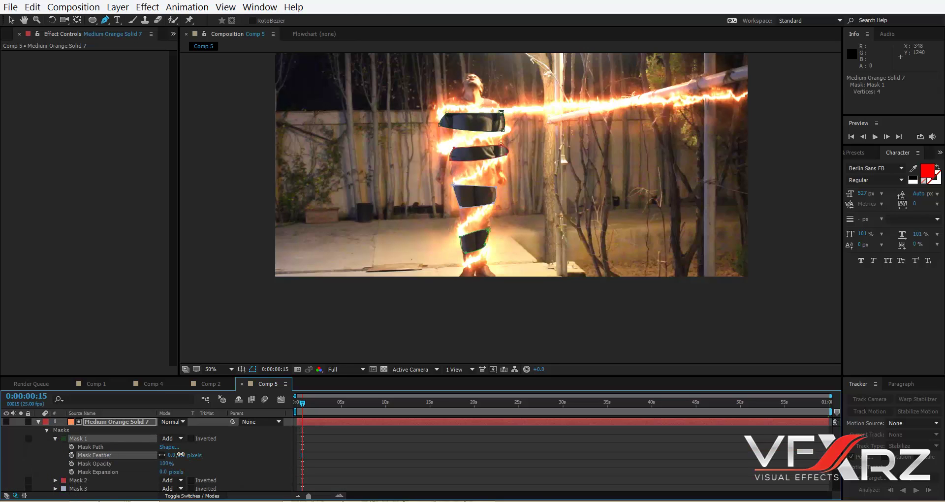
left_click_drag(185, 457, 191, 452)
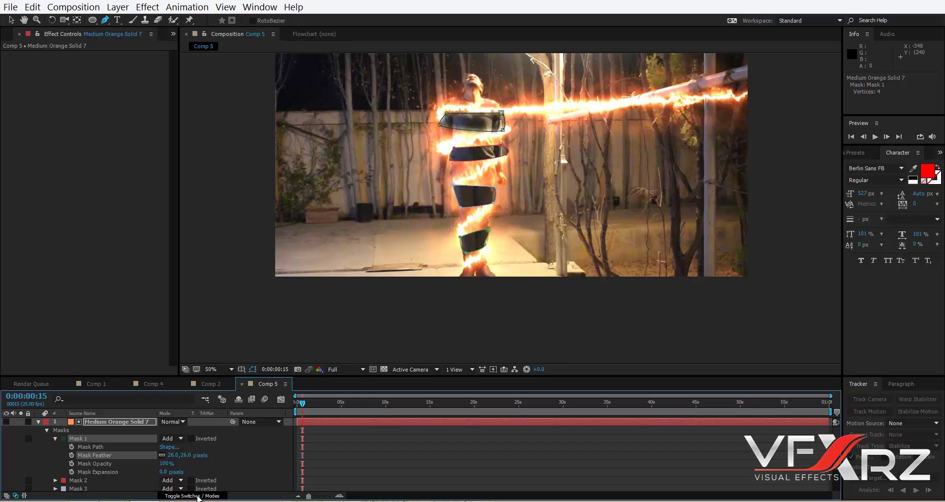
left_click(54, 435)
left_click(55, 438)
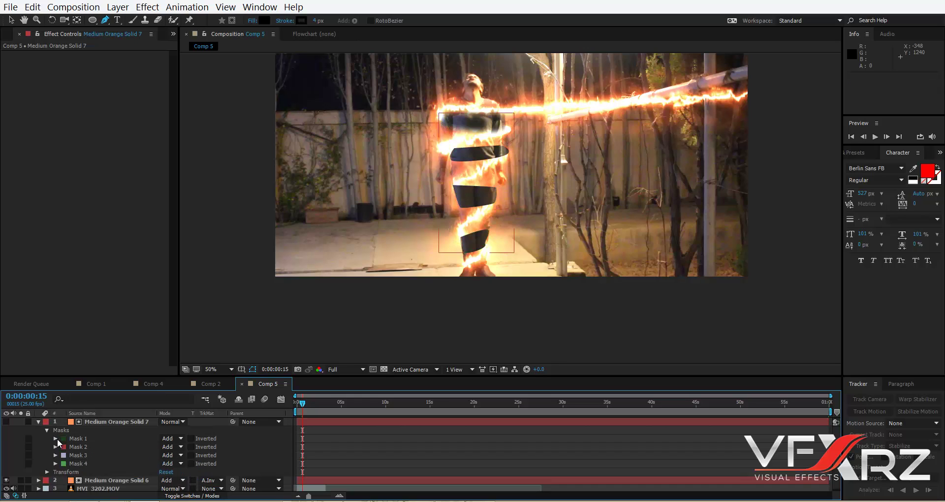
Step: Feather Masks 2–4, Mask 4 to 26.0 pixels, and return to frame 0:00:00:00
left_click(55, 447)
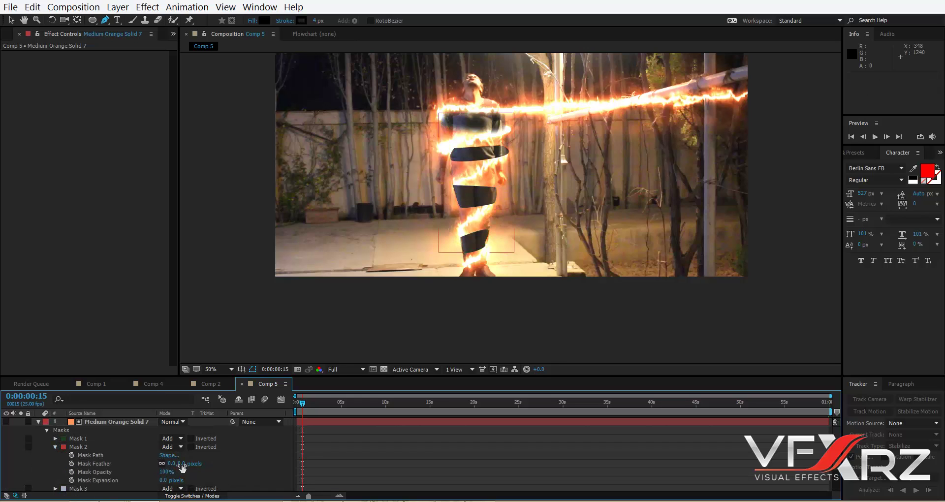
left_click_drag(181, 464, 191, 465)
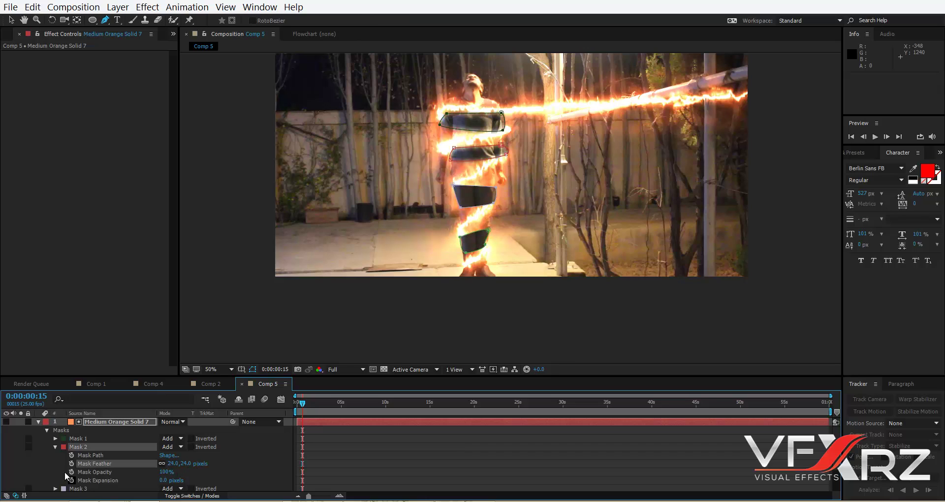
left_click(55, 449)
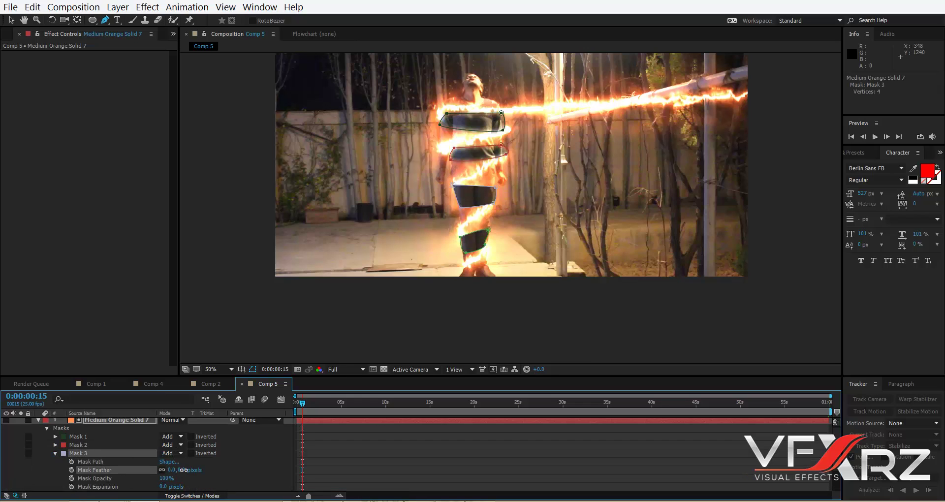
left_click_drag(183, 470, 193, 470)
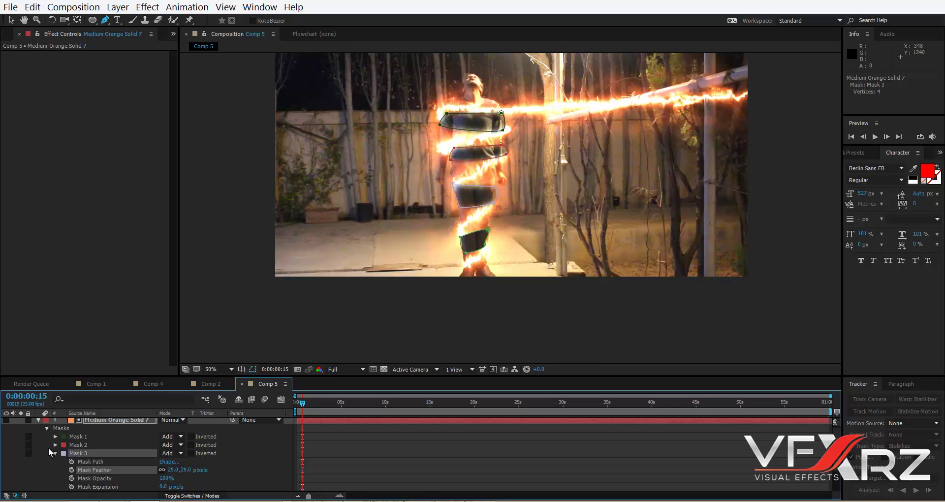
left_click(54, 452)
scroll(53, 462, "down", 1)
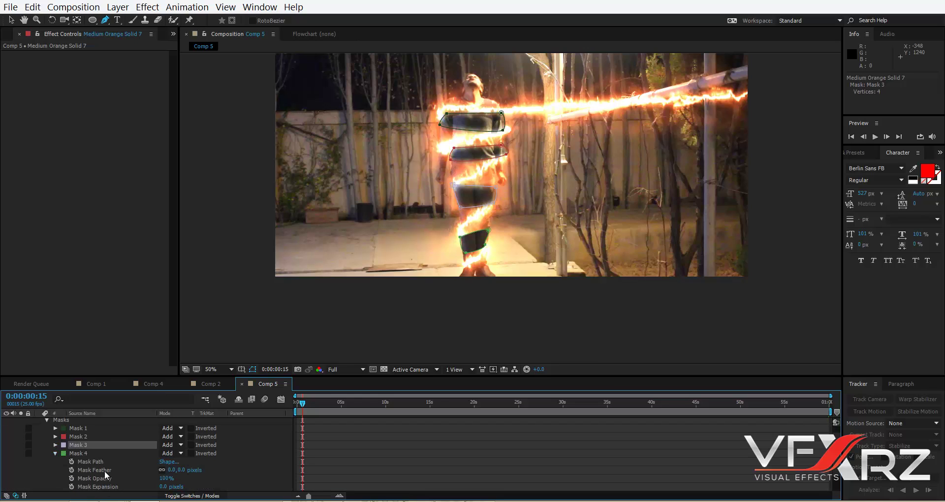
left_click_drag(186, 470, 196, 470)
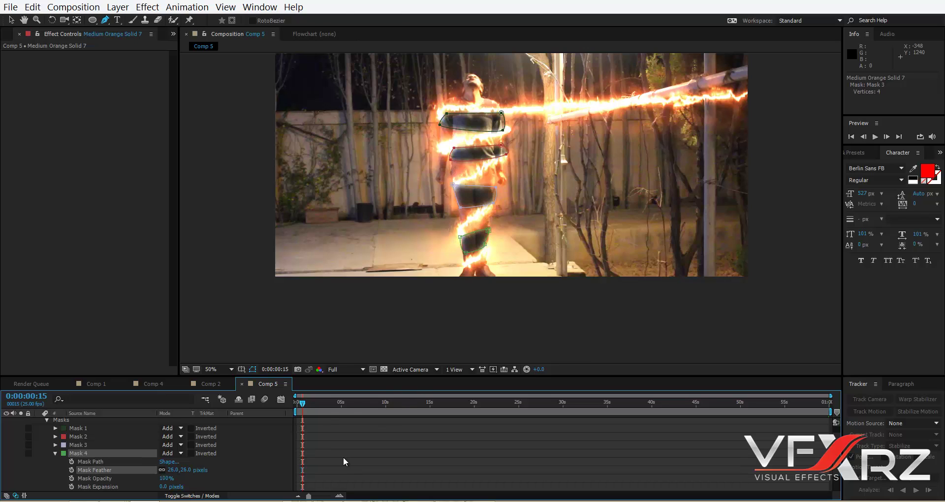
left_click(343, 462)
left_click(299, 401)
left_click_drag(300, 402, 287, 404)
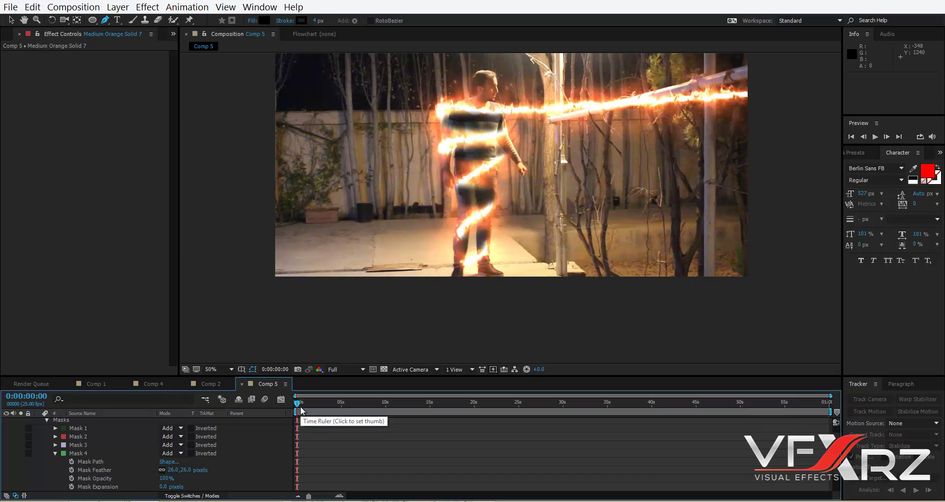
scroll(130, 429, "down", 3)
Step: Keyframe Saber's End Offset from 0% on the first frame up to 77% at 0:00:00:18
left_click(113, 474)
left_click(152, 168)
key("ctrl+z")
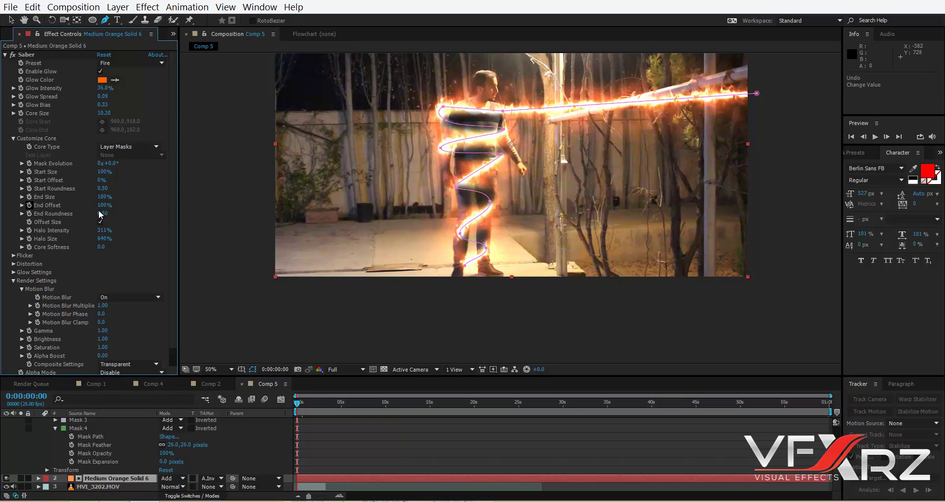
left_click_drag(102, 205, 7, 207)
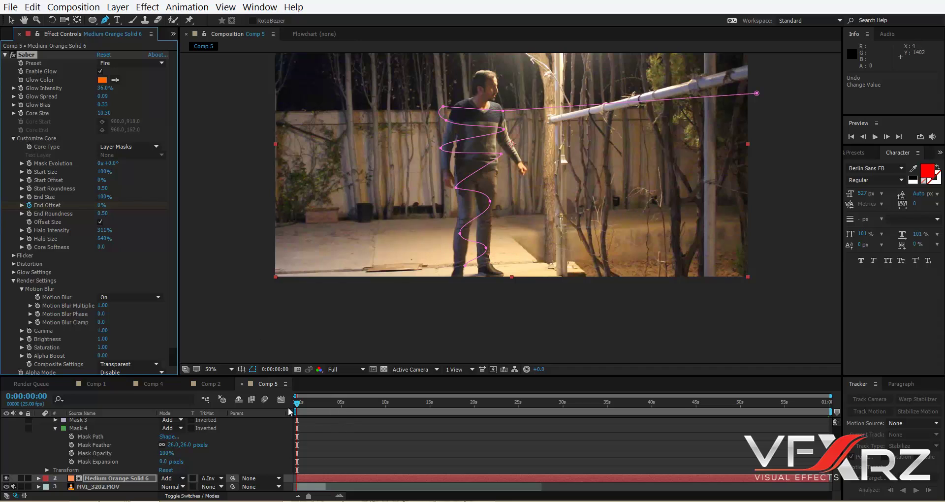
left_click_drag(299, 404, 304, 406)
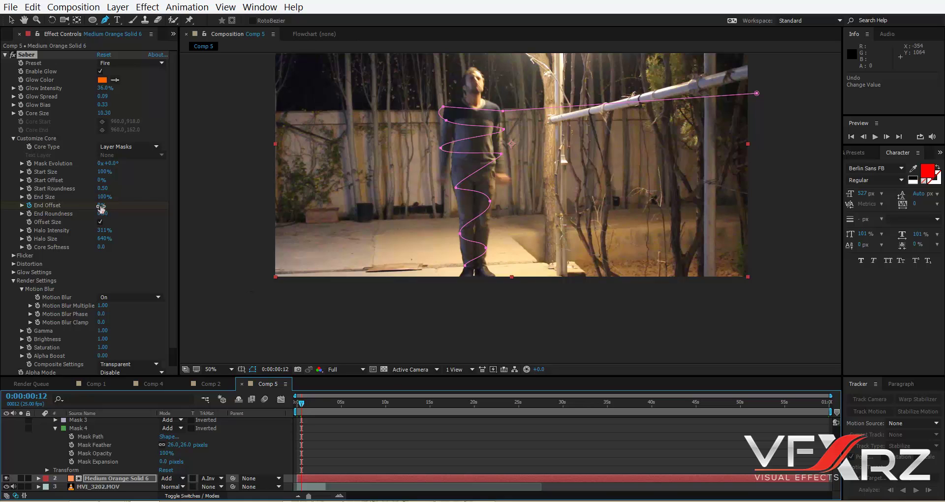
left_click_drag(101, 206, 129, 209)
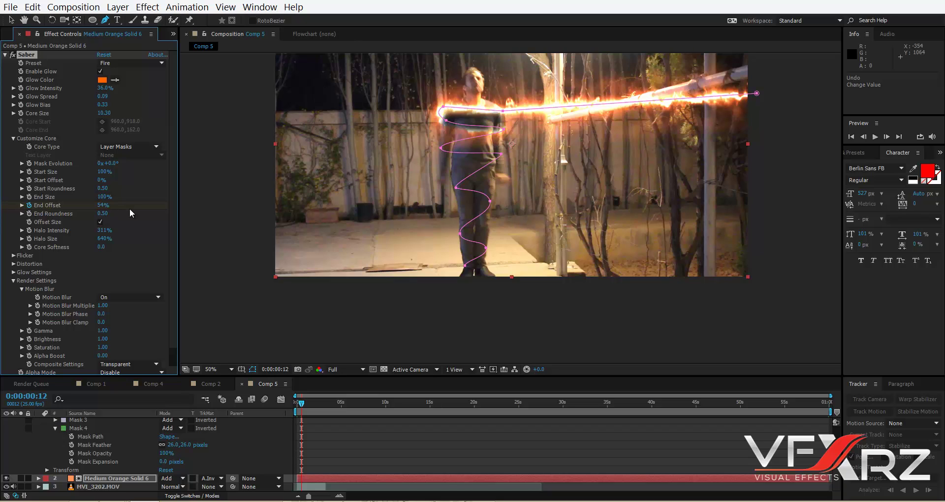
left_click(305, 403)
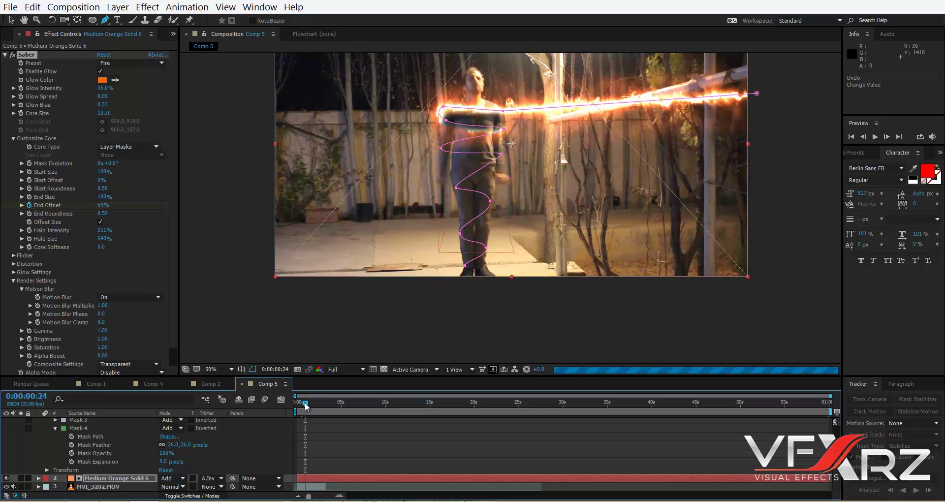
key("Page_Down")
key("Page_Down")
left_click_drag(103, 207, 401, 230)
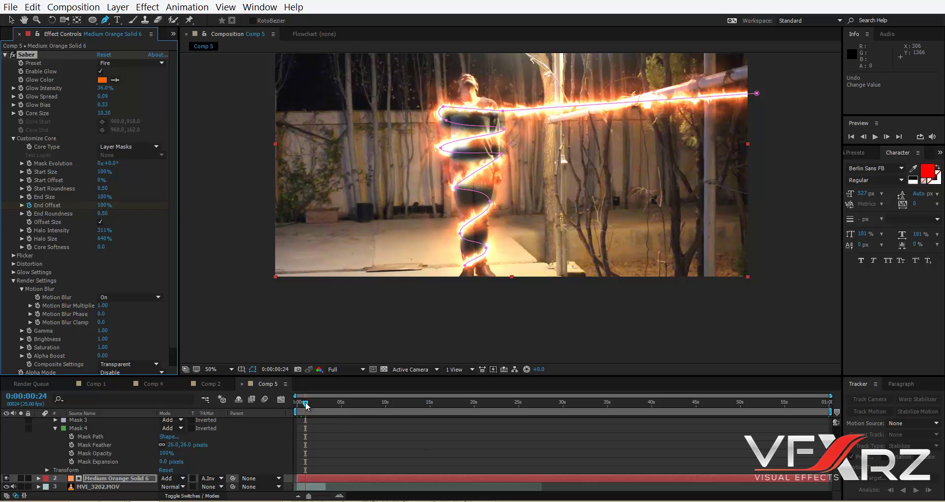
Step: Preview the fire animation from the start and scrub through it
left_click_drag(306, 405, 294, 406)
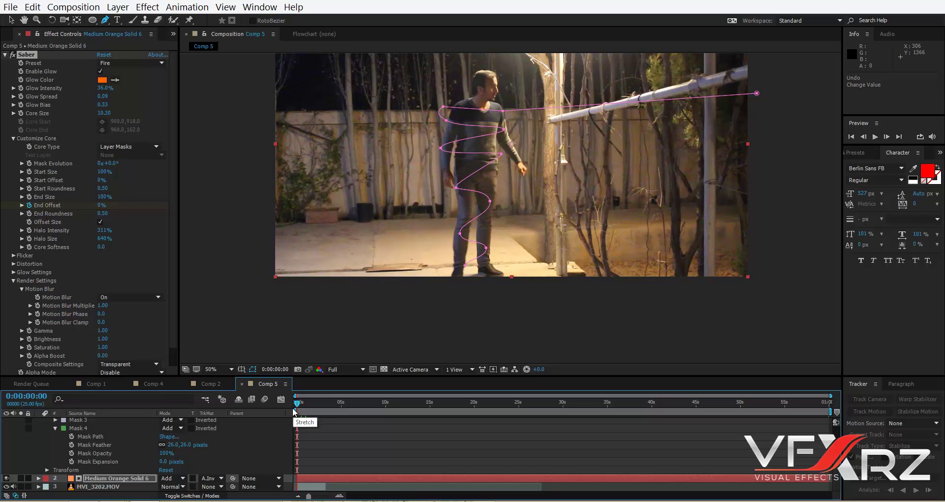
key("space")
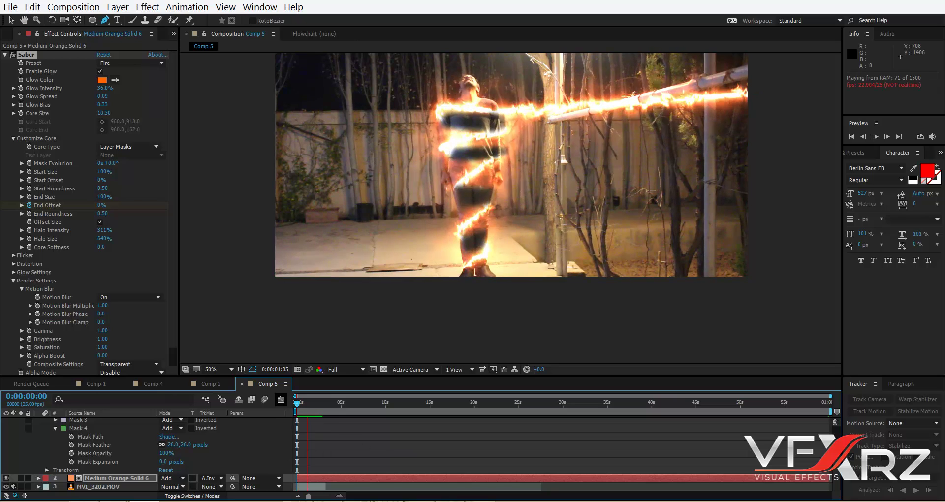
key("space")
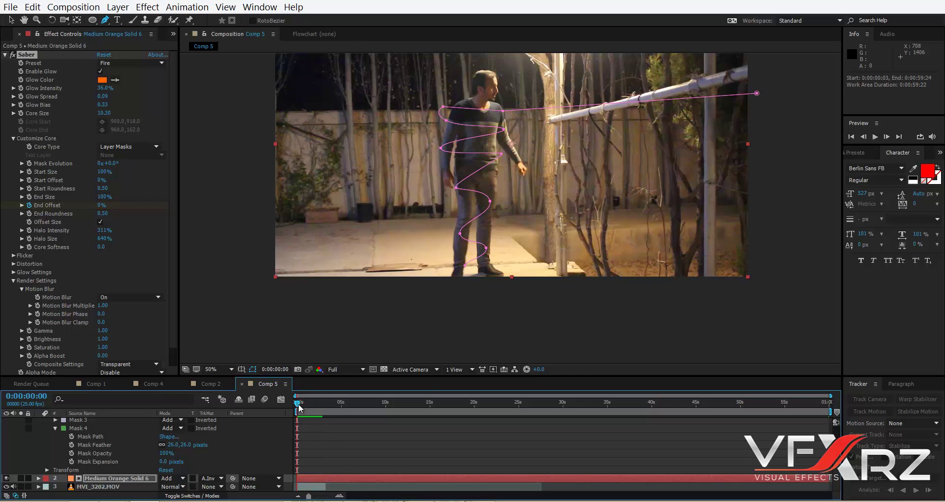
mouse_move(299, 407)
left_mouse_down()
mouse_move(313, 407)
mouse_move(296, 409)
left_mouse_up()
key("space")
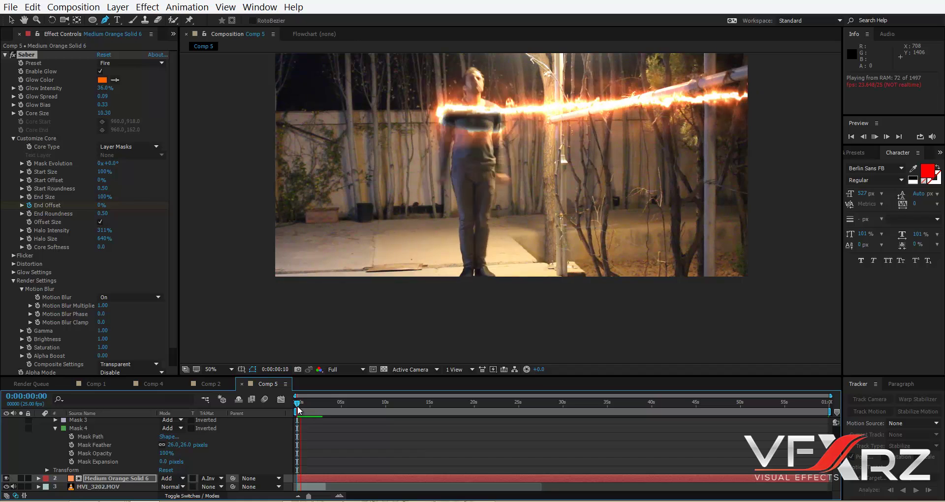
key("space")
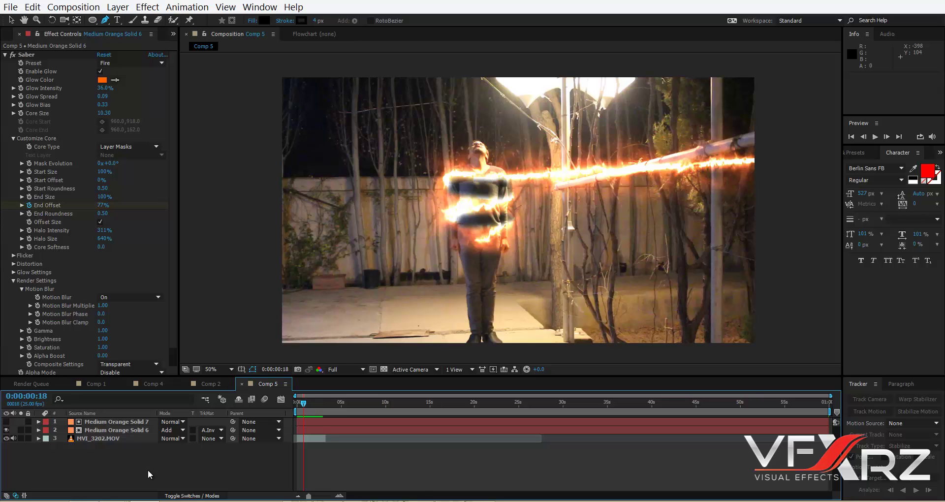
Step: Add Medium Orange Solid 9 and enable its 3D layer switch
right_click(148, 469)
mouse_move(176, 359)
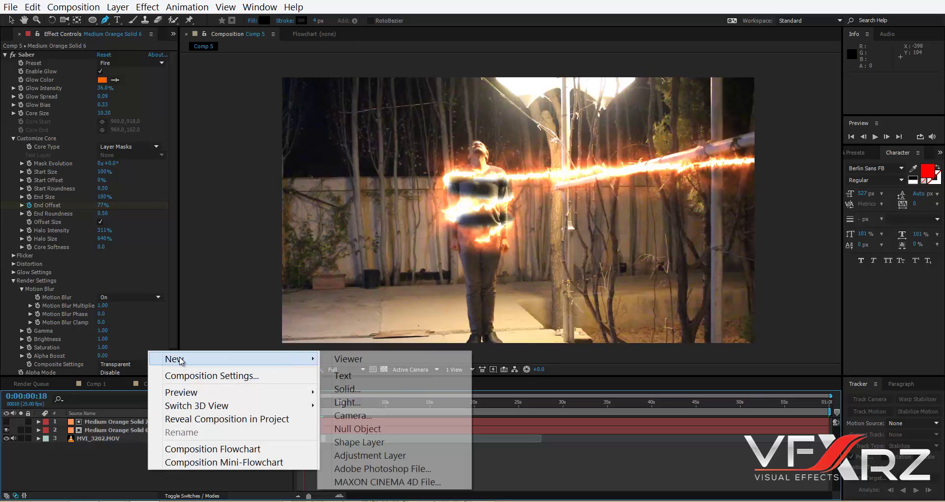
left_click(371, 389)
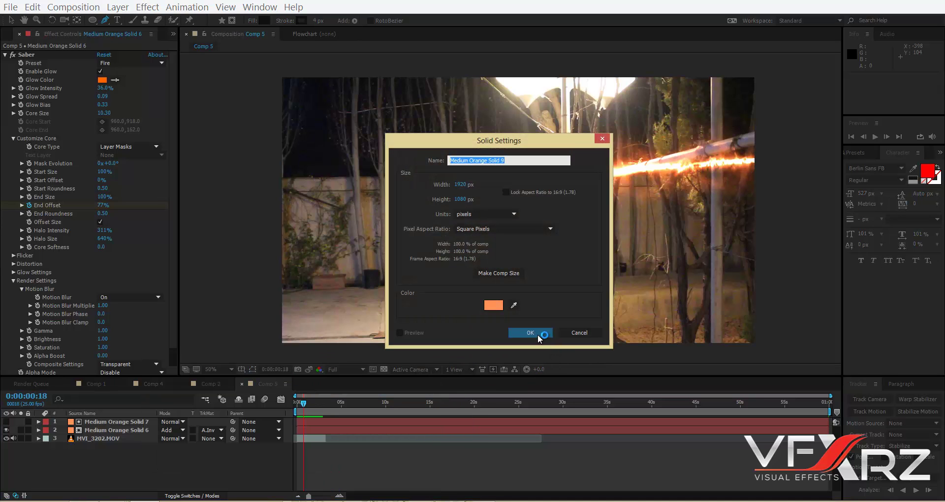
left_click(536, 332)
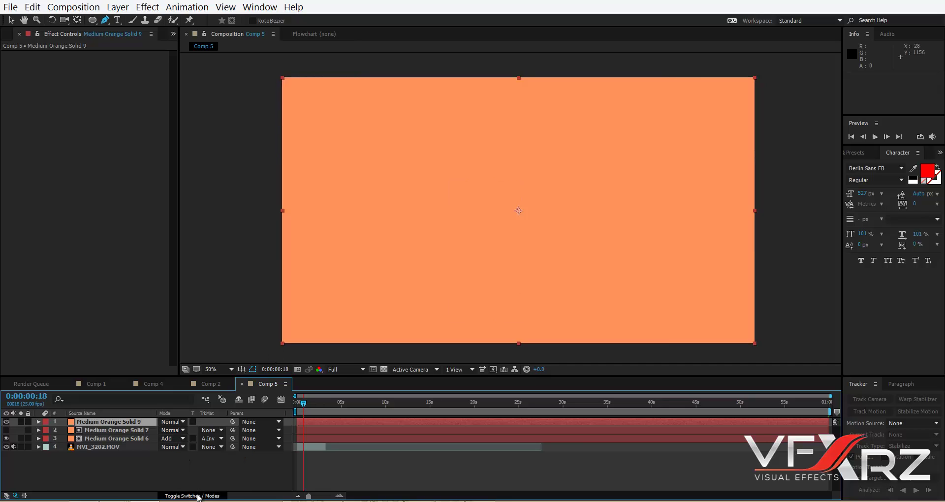
left_click(179, 496)
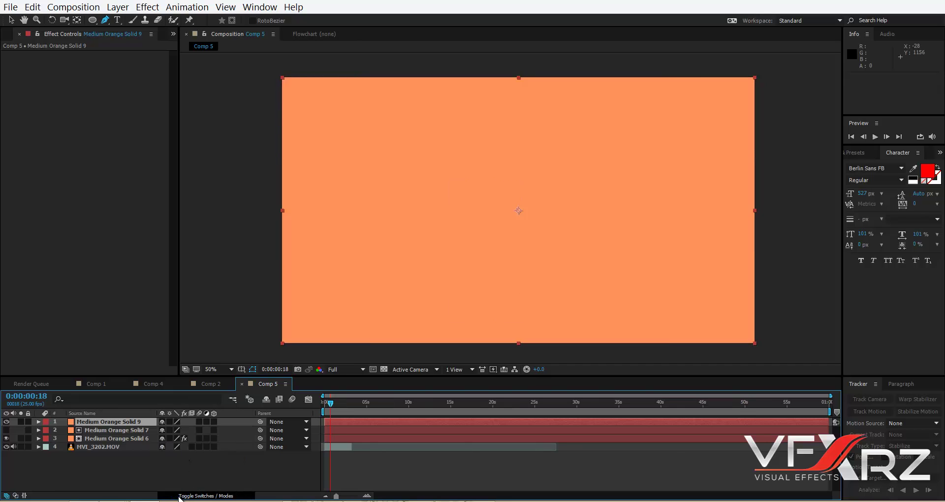
left_click(214, 422)
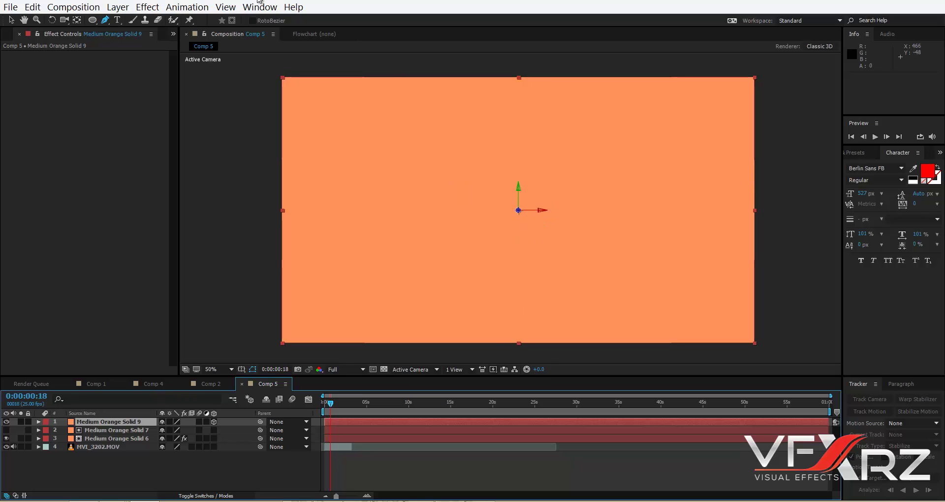
Step: Add a point light, Light 1, to Comp 5
left_click(146, 7)
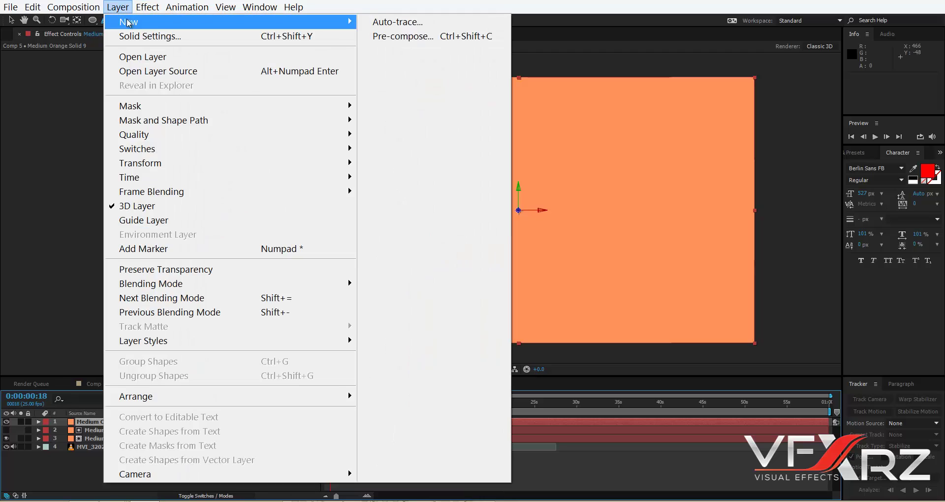
mouse_move(128, 22)
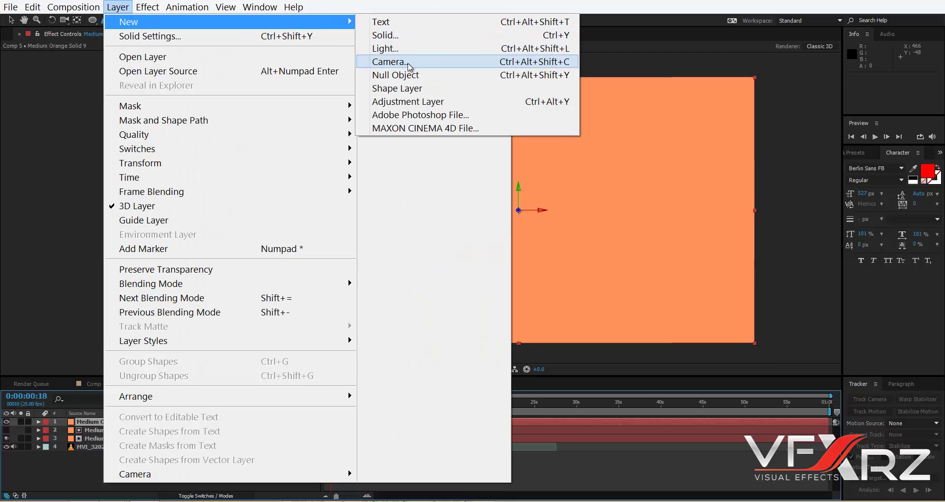
left_click(403, 51)
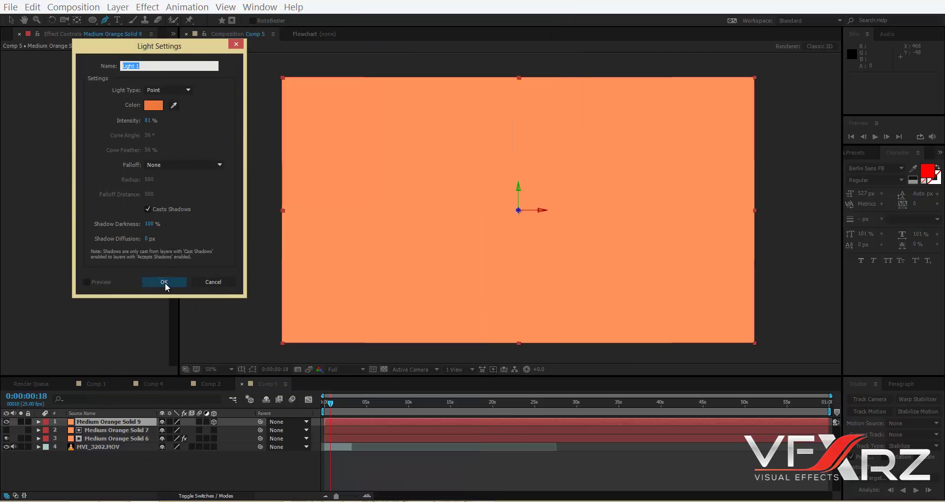
left_click(165, 283)
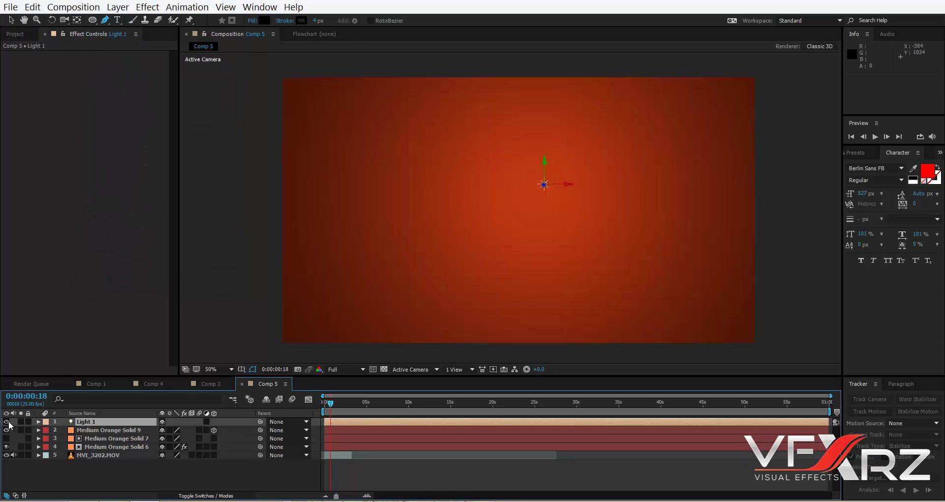
Step: Hide the orange solid, switch to the Selection tool, and return to frame 0:00:00:00
left_click(107, 431)
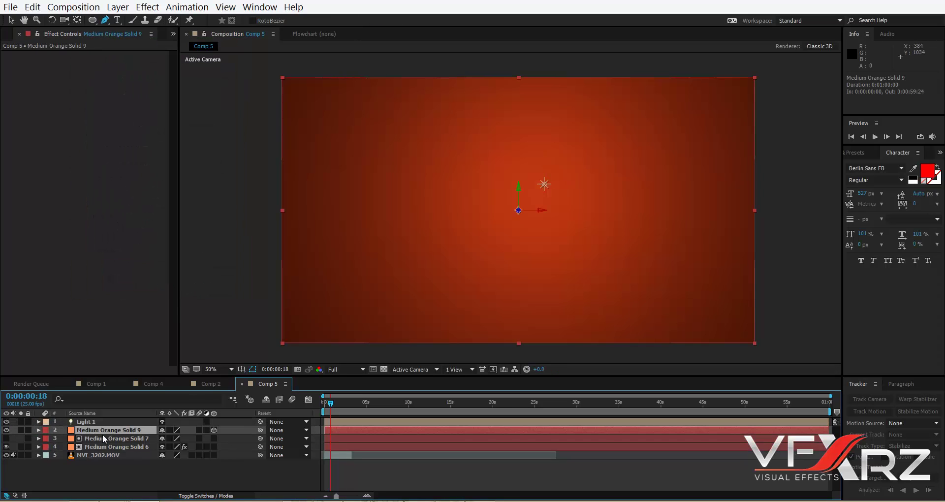
left_click(6, 430)
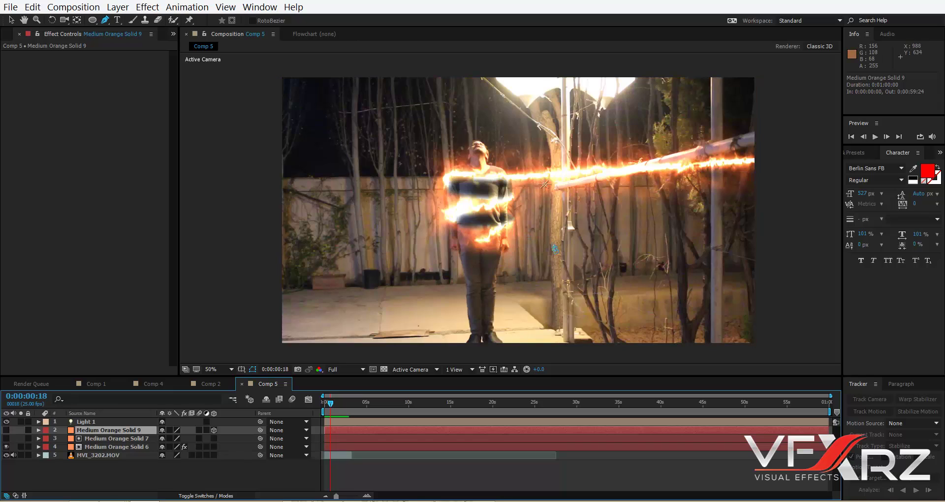
left_click(11, 20)
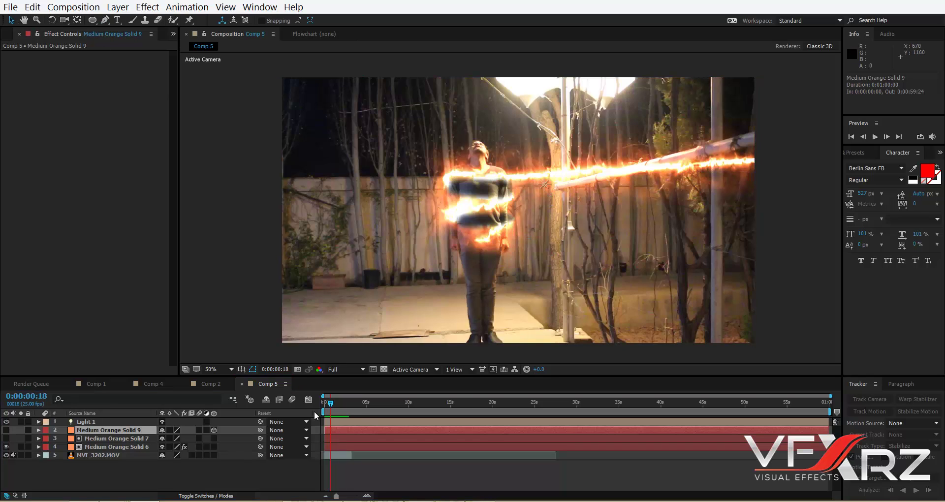
left_click_drag(329, 404, 327, 407)
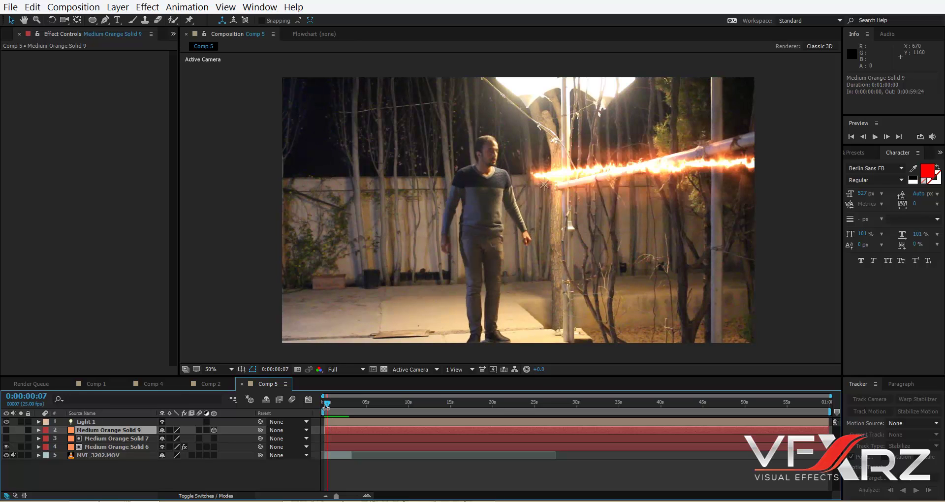
left_click_drag(326, 403, 324, 404)
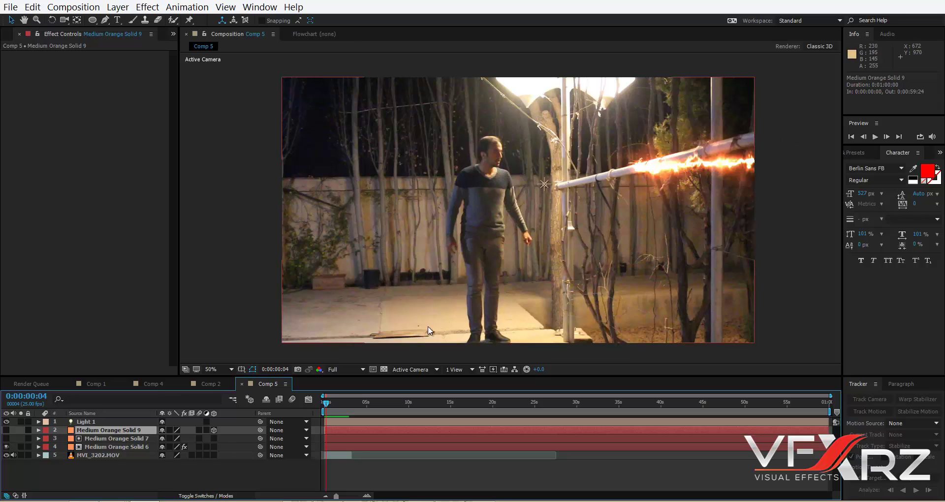
left_click_drag(320, 406, 319, 405)
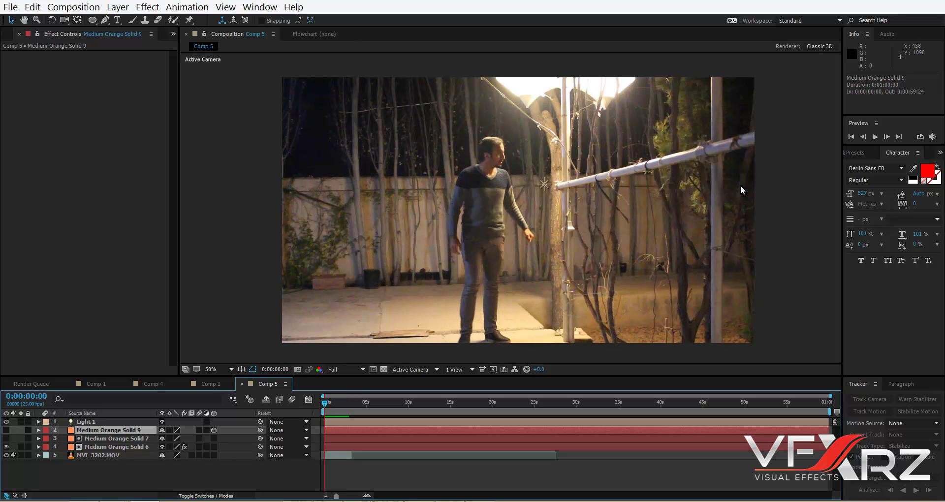
Step: Move Light 1 to the pipe's far right tip, position 1680, 420, -666.7
left_click(545, 185)
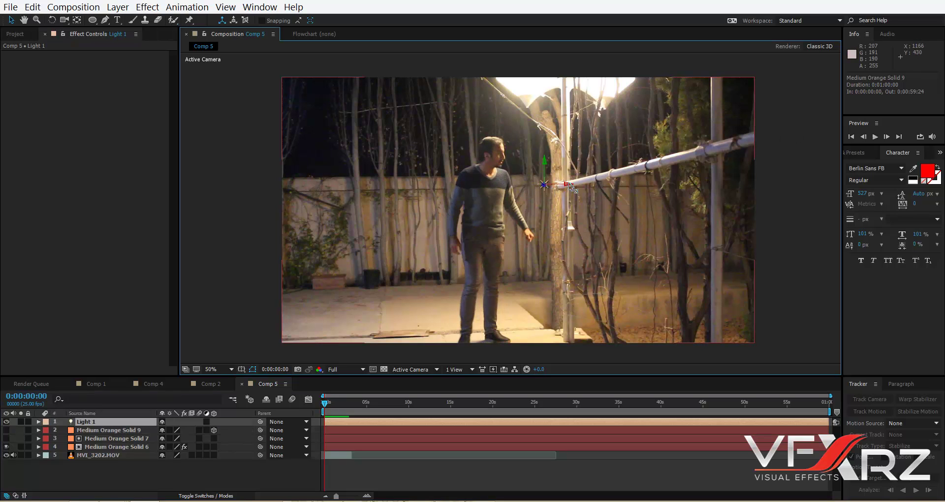
left_click_drag(573, 184, 808, 185)
mouse_move(741, 162)
left_mouse_down()
mouse_move(726, 168)
mouse_move(757, 151)
left_mouse_up()
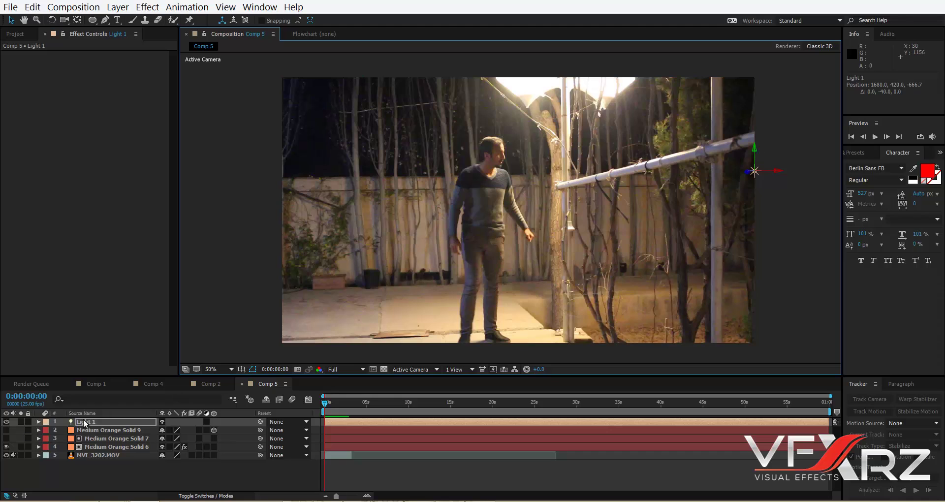
Step: Keyframe Light 1's Position at the fire's head on frame 9, then on the chest at frame 19
left_click(39, 421)
left_click(46, 430)
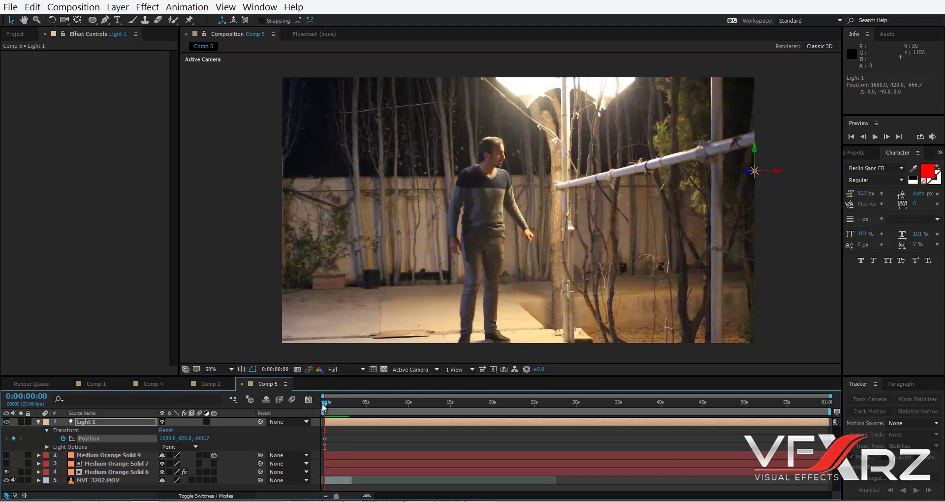
left_click_drag(325, 403, 328, 404)
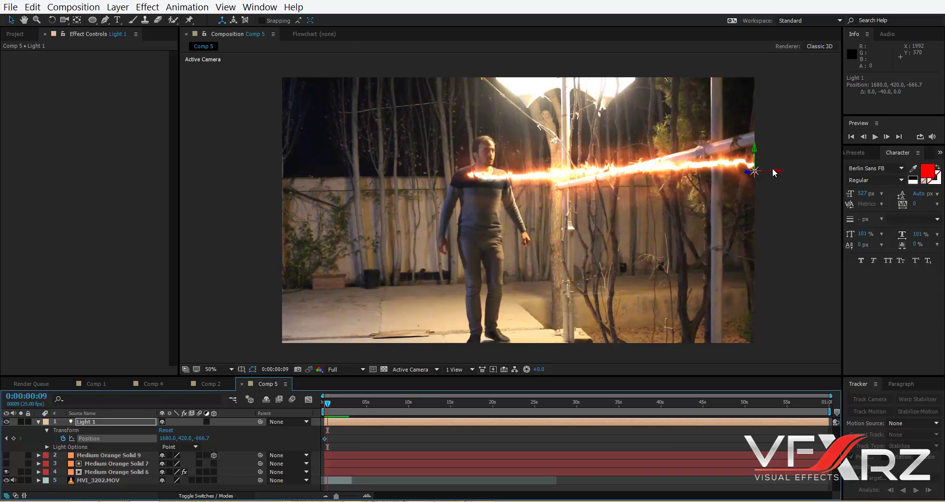
left_click_drag(776, 172, 492, 173)
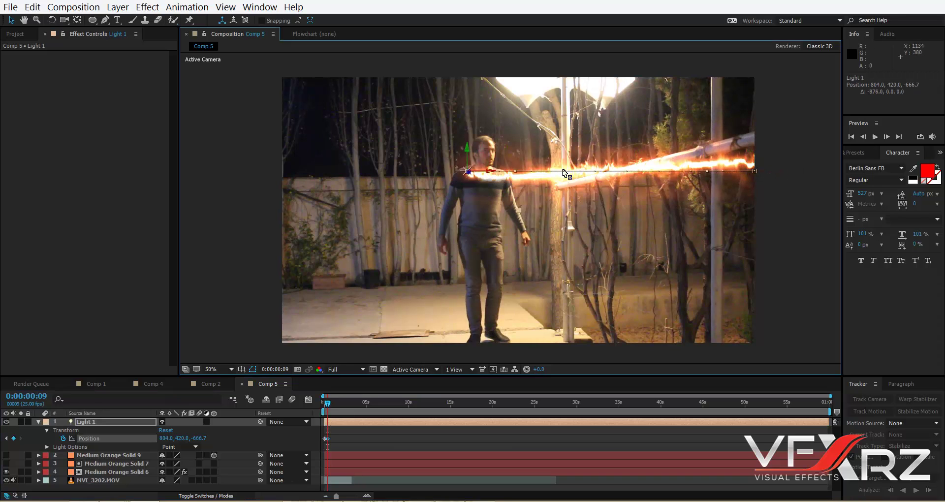
key("shift+Page_Down")
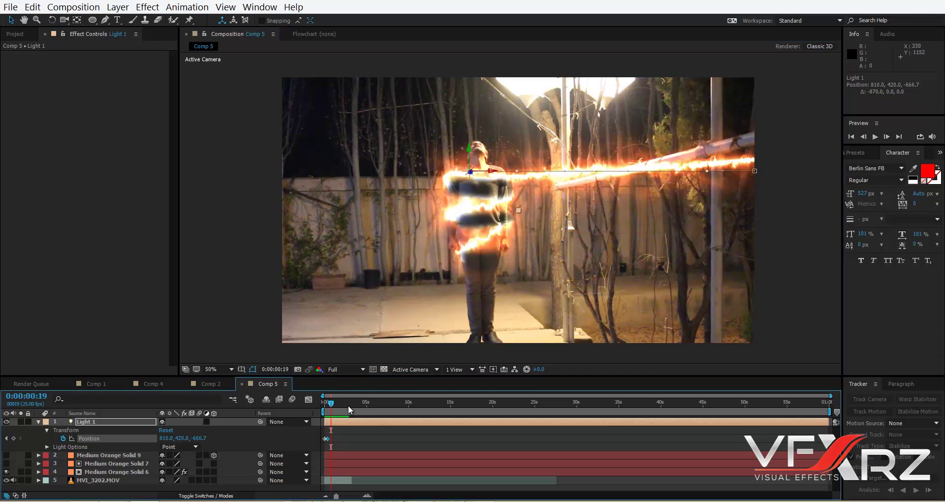
mouse_move(487, 171)
left_mouse_down()
mouse_move(456, 156)
mouse_move(471, 207)
mouse_move(512, 184)
left_mouse_up()
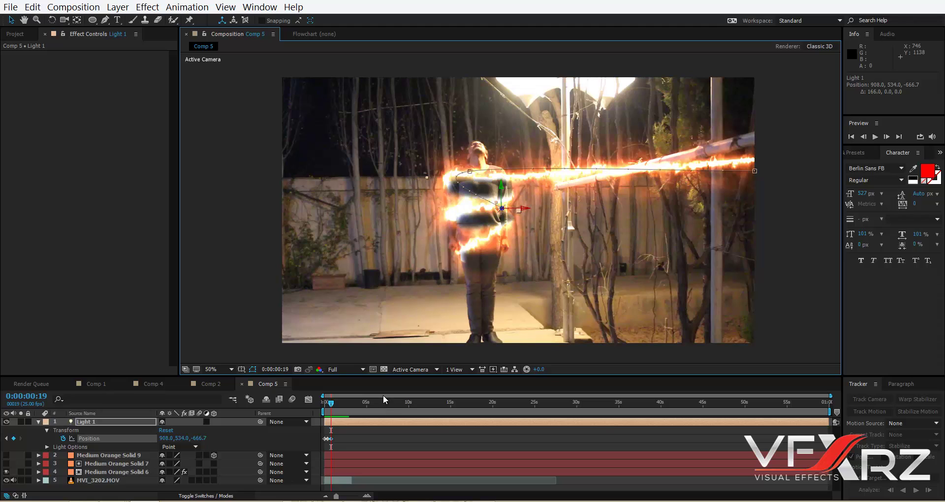
Step: Keyframe Light 1 frame by frame down the Saber spiral, reaching 788, 674, -666.7 at 0:00:00:22
key("Page_Down")
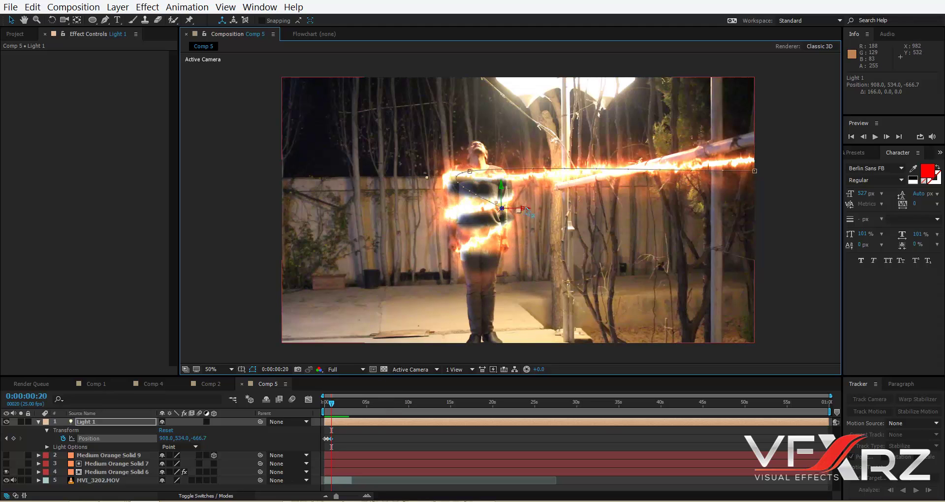
left_click_drag(526, 211, 490, 223)
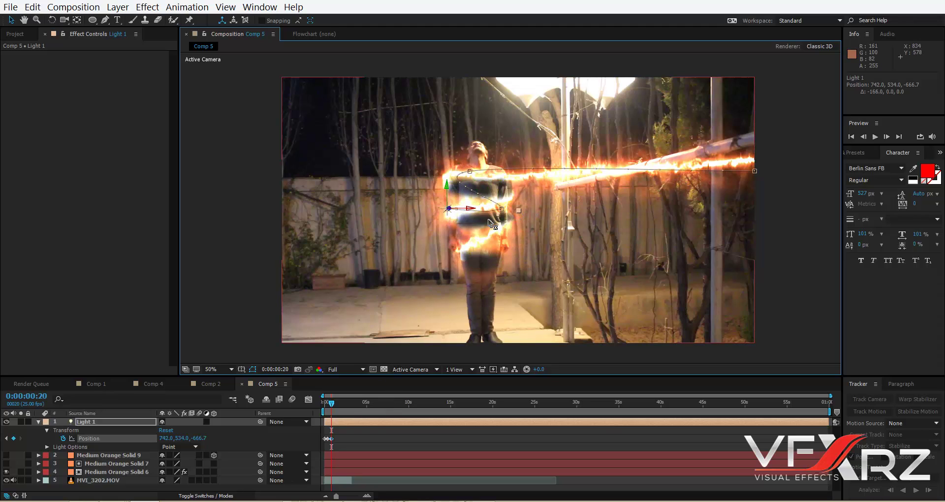
left_click_drag(451, 190, 511, 229)
key("Page_Down")
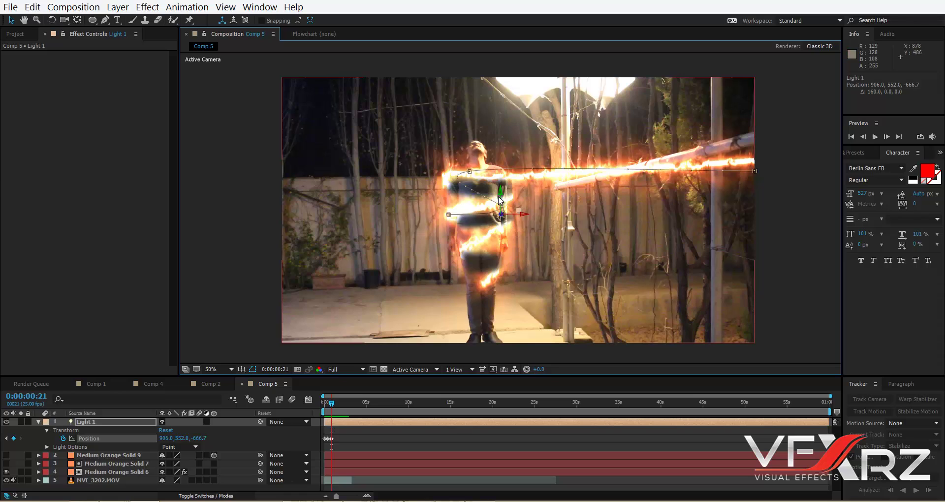
left_click_drag(503, 199, 506, 209)
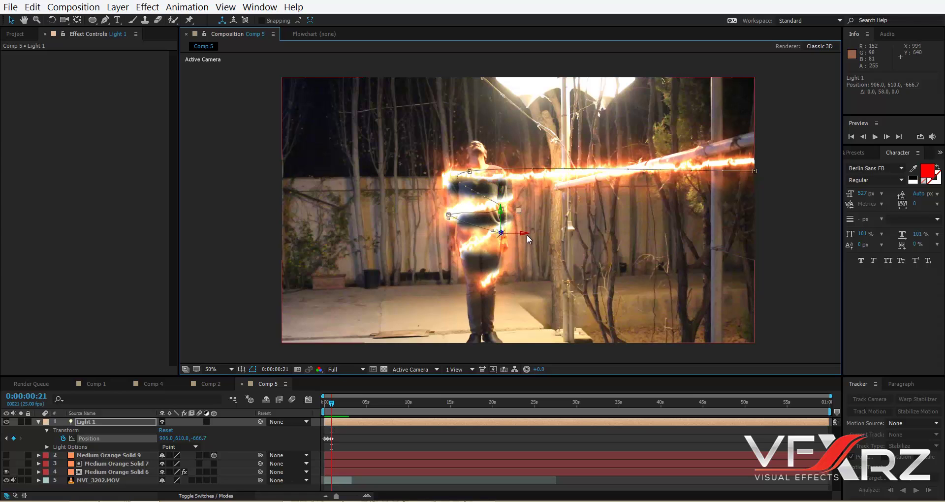
key("Page_Down")
left_click_drag(527, 238, 467, 241)
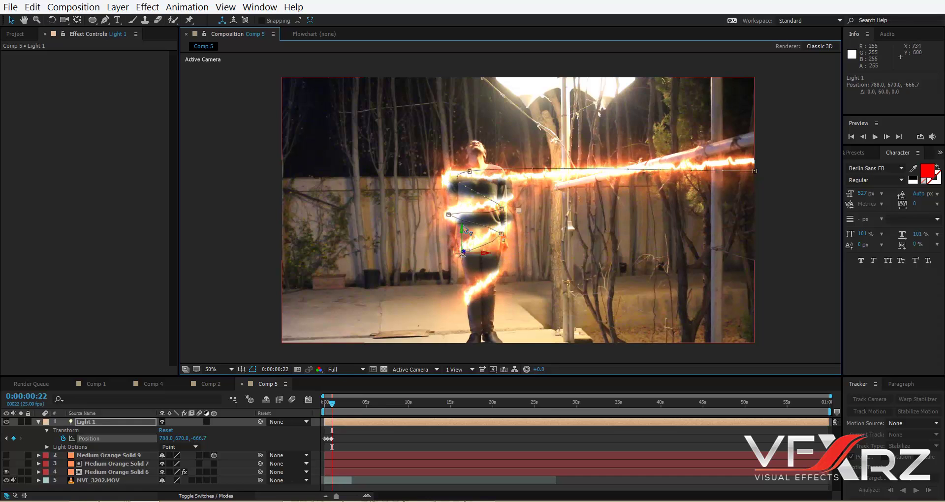
key("Page_Down")
left_click(489, 259)
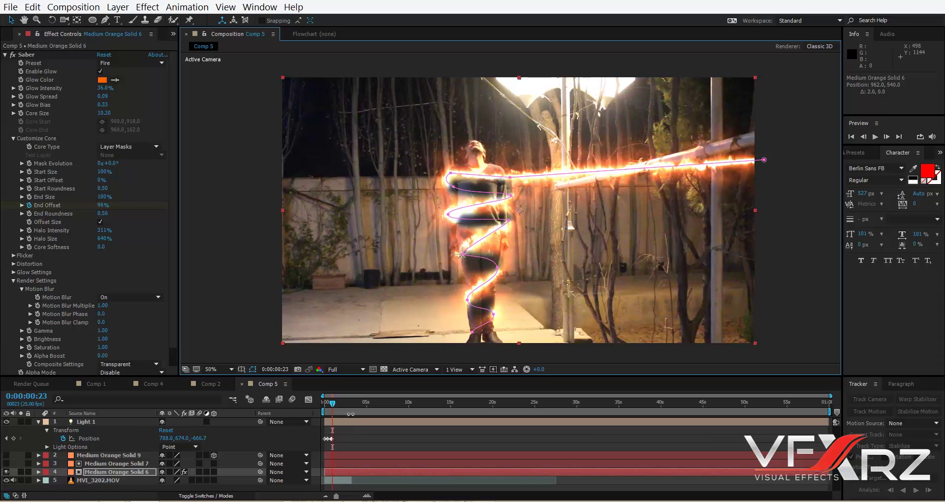
Step: Make Medium Orange Solid 9 visible and change its blending mode from Normal to Add
left_click(126, 424)
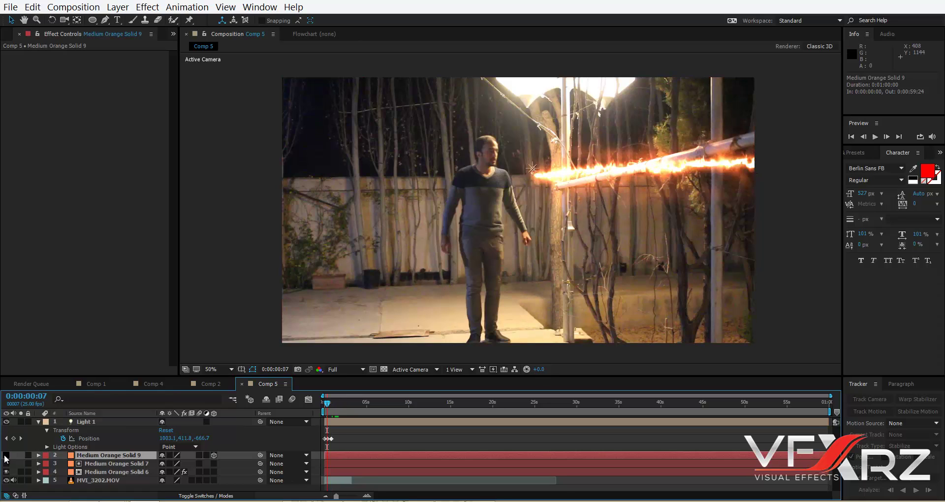
left_click(6, 455)
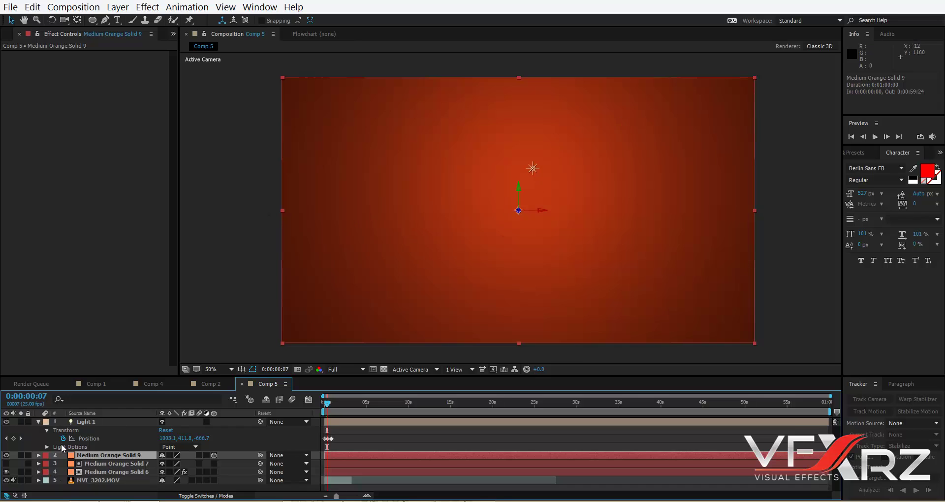
left_click(215, 495)
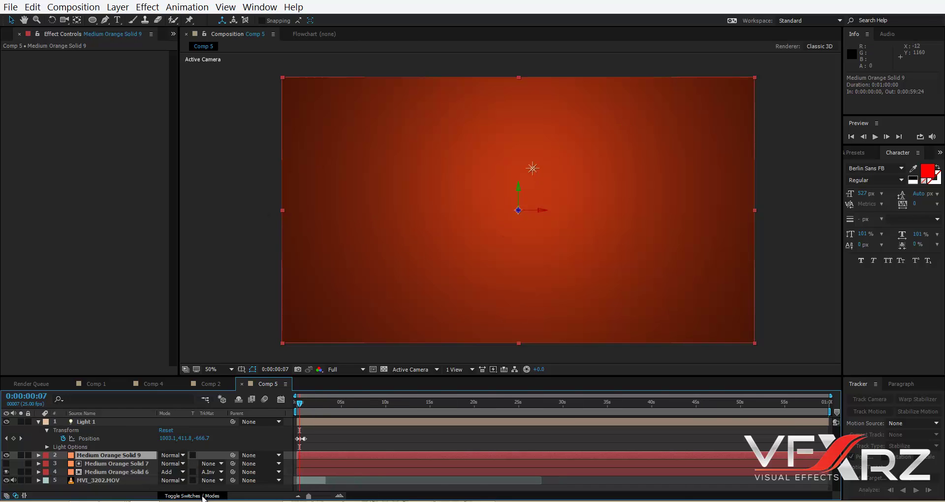
left_click(171, 456)
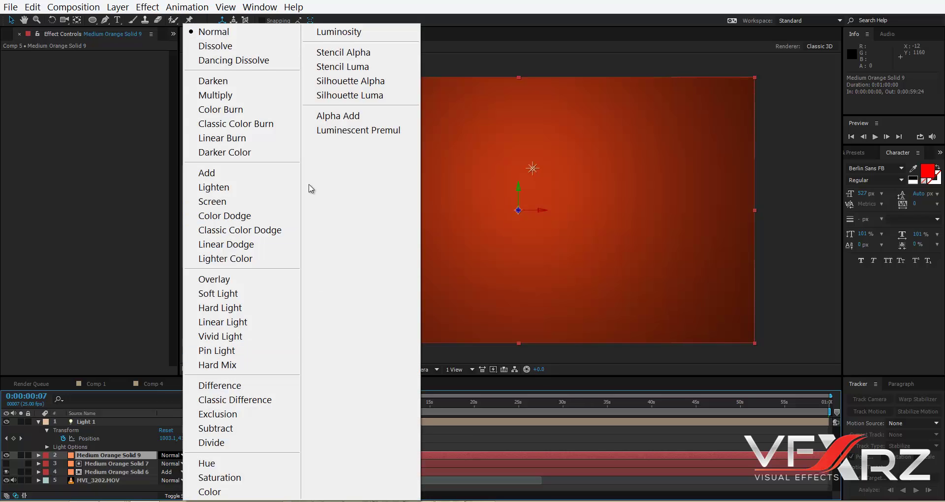
left_click(256, 174)
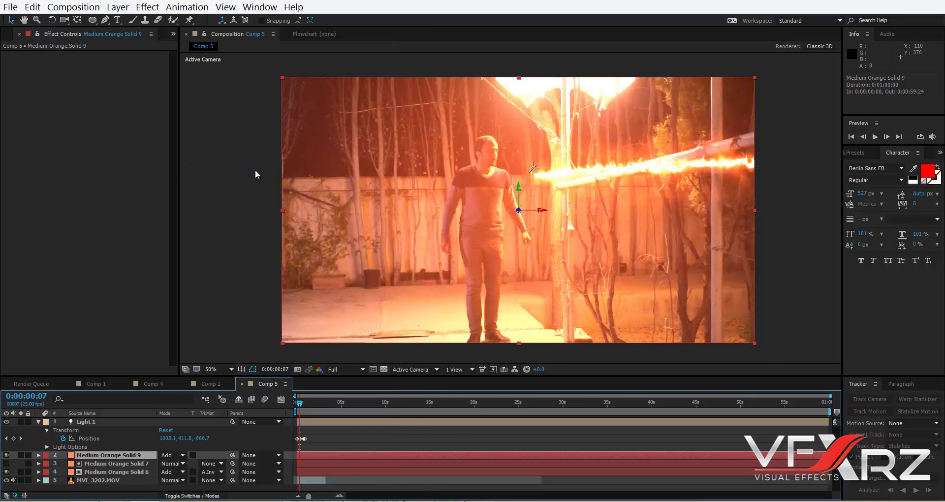
left_click(42, 447)
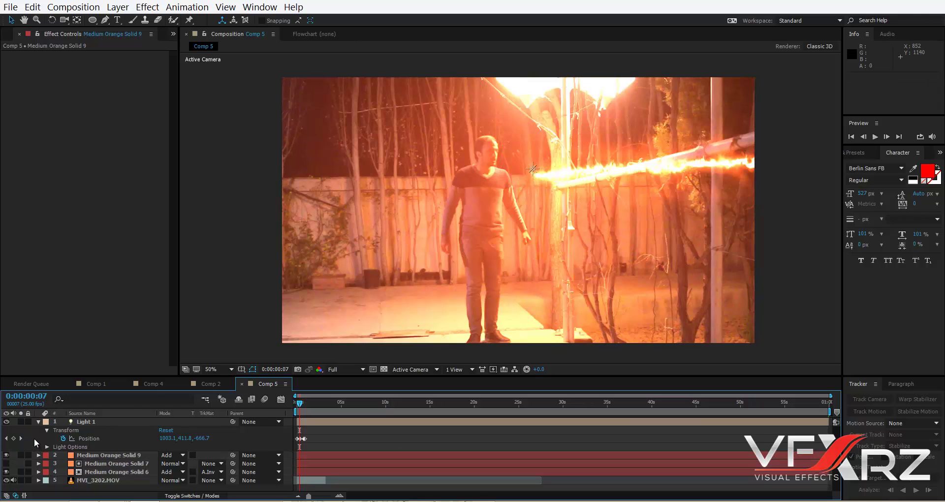
Step: Add an adjustment layer with Red Giant Mojo, raising Mojo to 66.29 and Punch It to 33.33
right_click(43, 445)
mouse_move(131, 326)
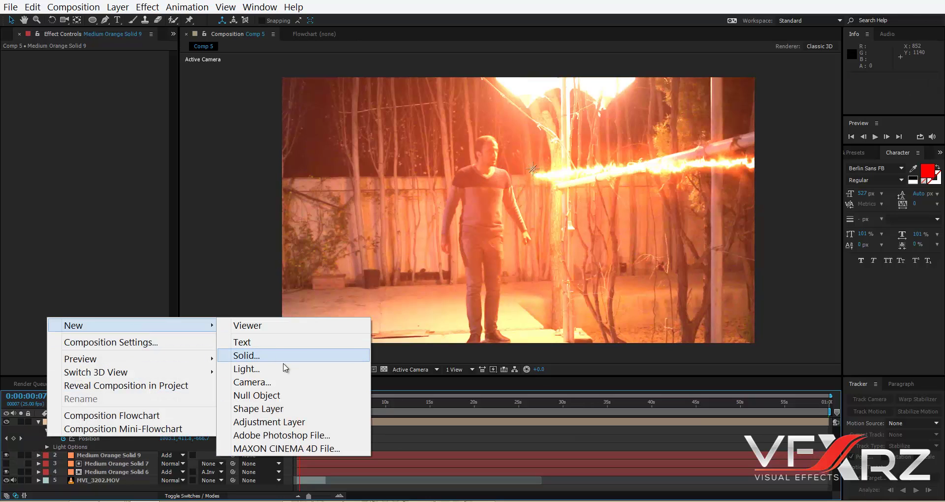
left_click(261, 422)
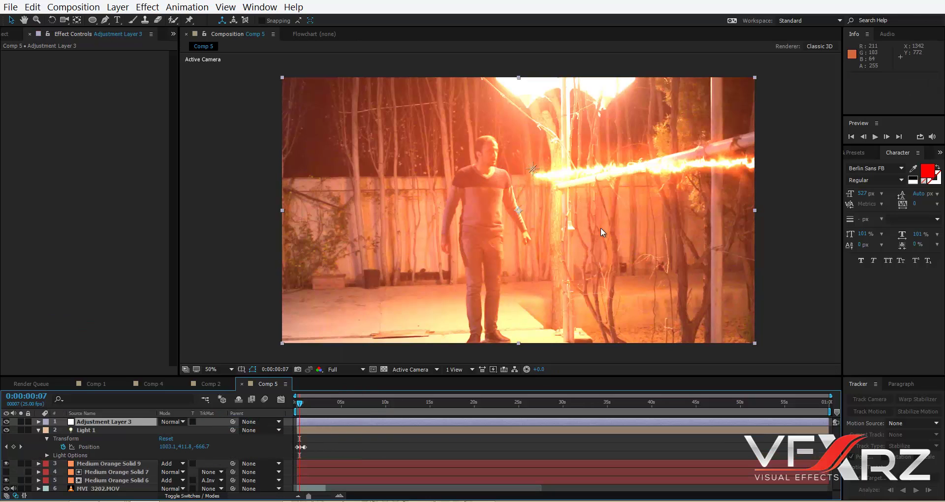
left_click(151, 8)
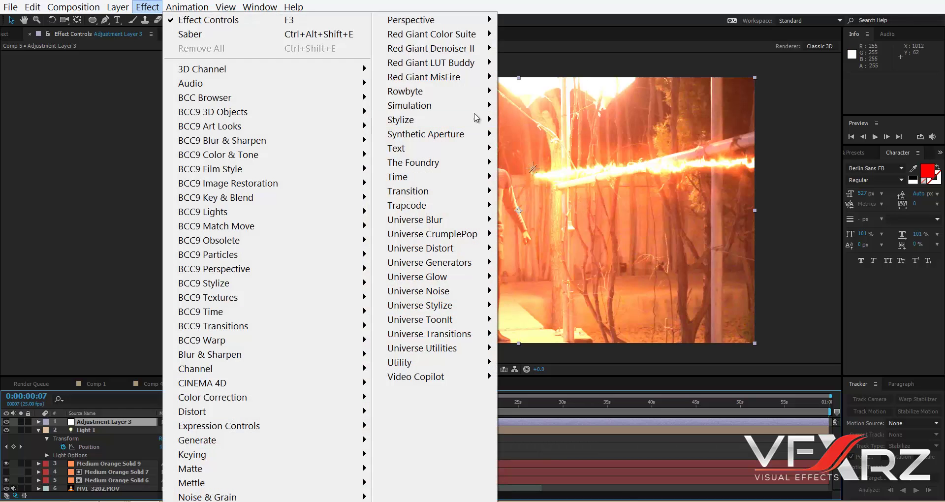
mouse_move(432, 34)
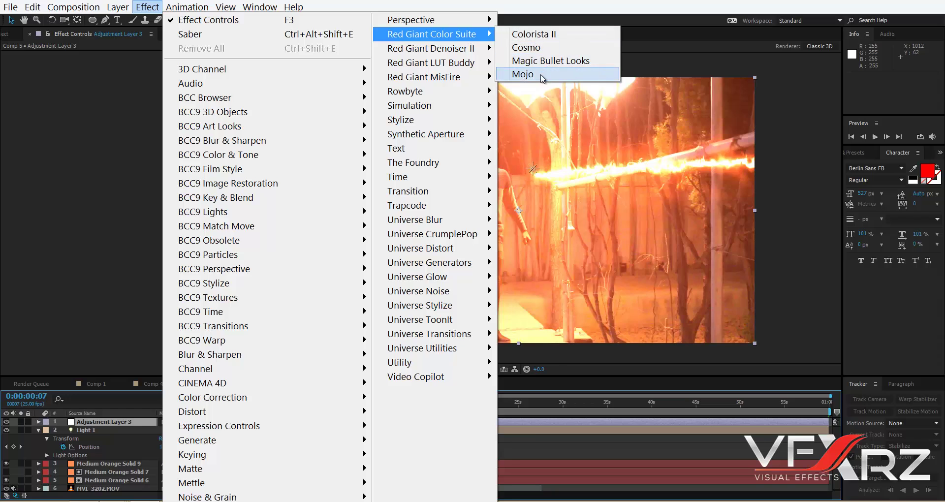
left_click(543, 75)
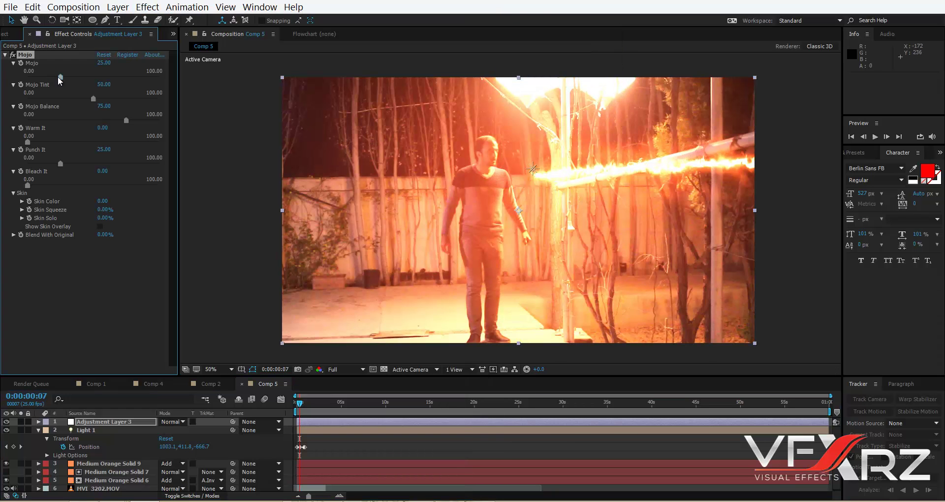
mouse_move(61, 78)
left_mouse_down()
mouse_move(111, 77)
mouse_move(105, 84)
mouse_move(129, 123)
left_mouse_up()
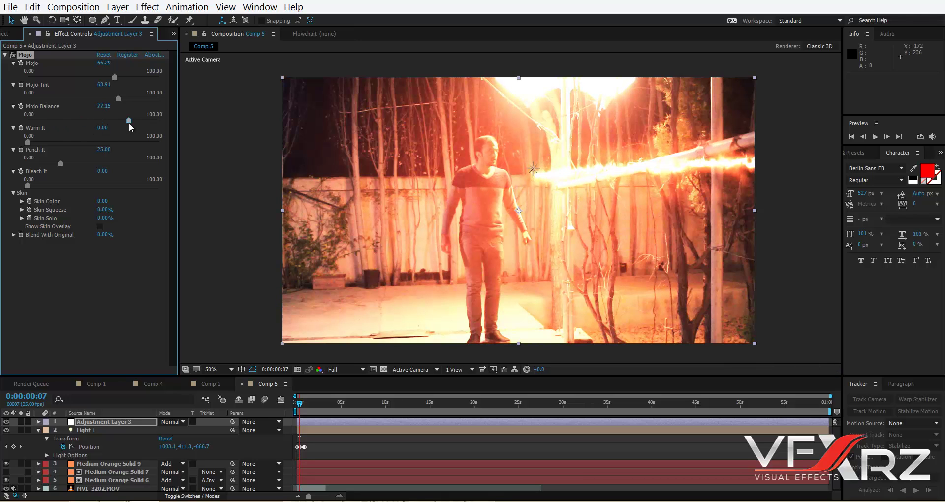
mouse_move(60, 162)
left_mouse_down()
mouse_move(178, 169)
mouse_move(68, 174)
left_mouse_up()
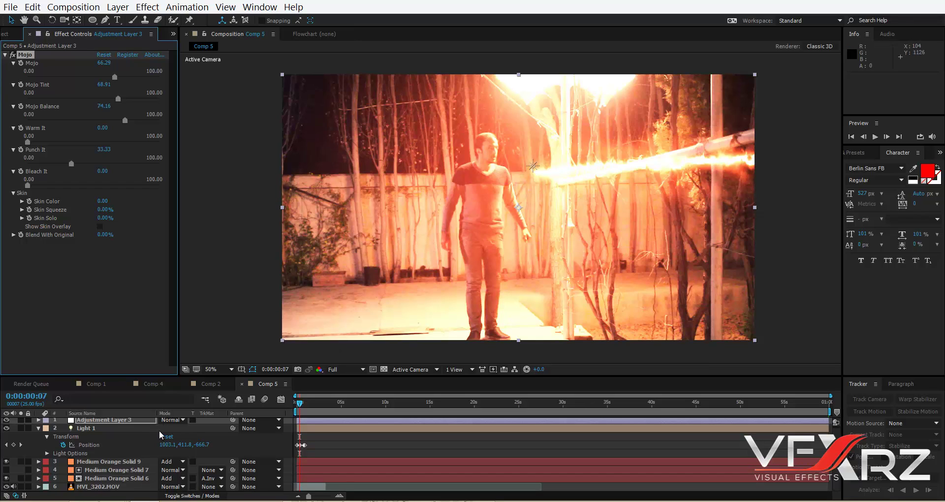
Step: Apply Remove Grain to MVI_3202.MOV with Viewing Mode set to Final Output
left_click(101, 487)
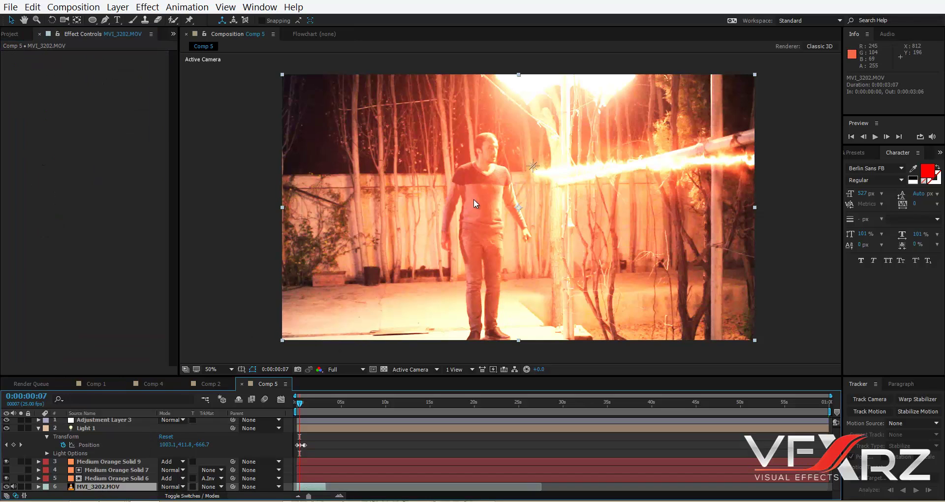
left_click(150, 8)
mouse_move(202, 383)
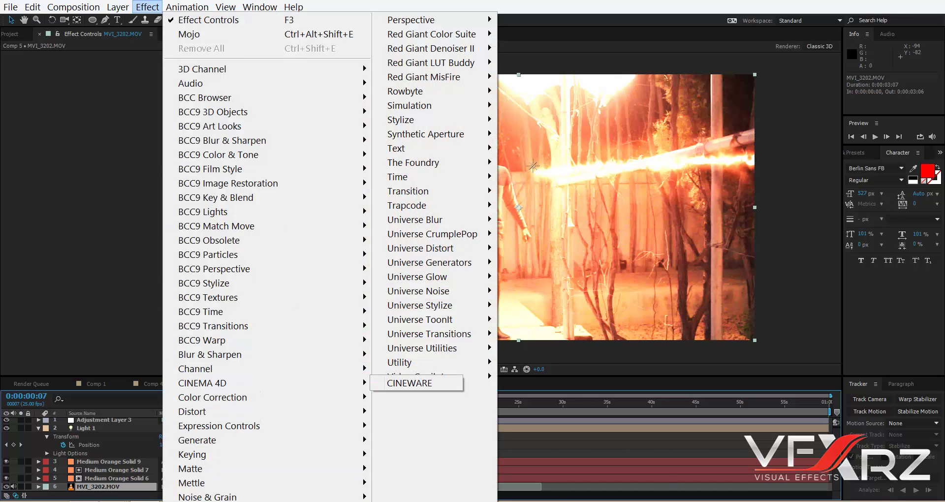
mouse_move(210, 497)
left_click(416, 485)
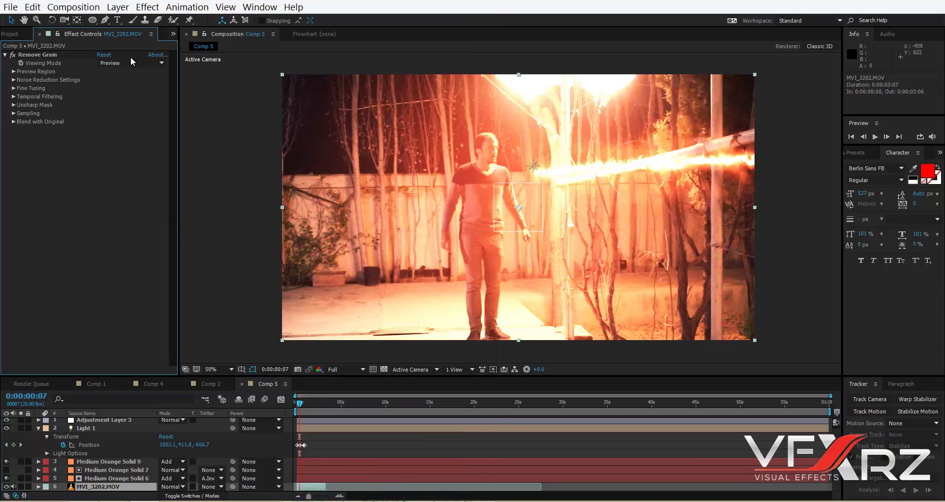
left_click(108, 63)
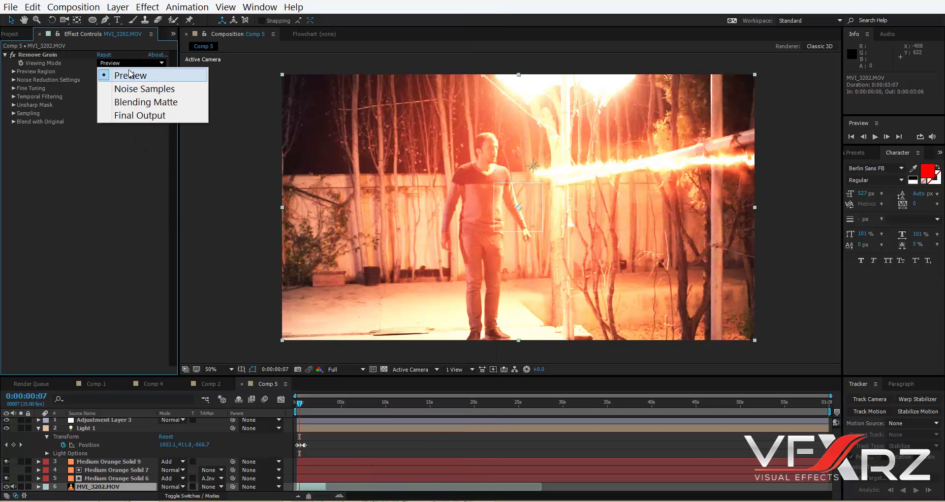
left_click(159, 117)
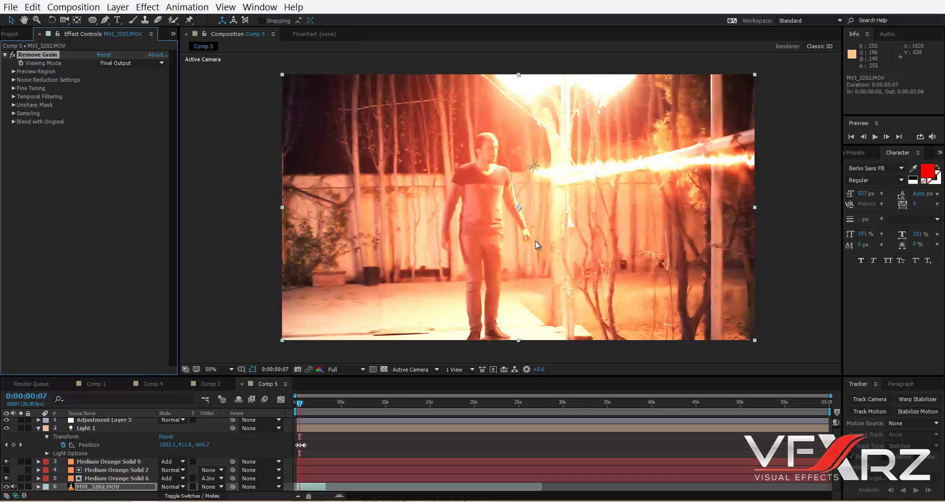
left_click_drag(300, 405, 296, 405)
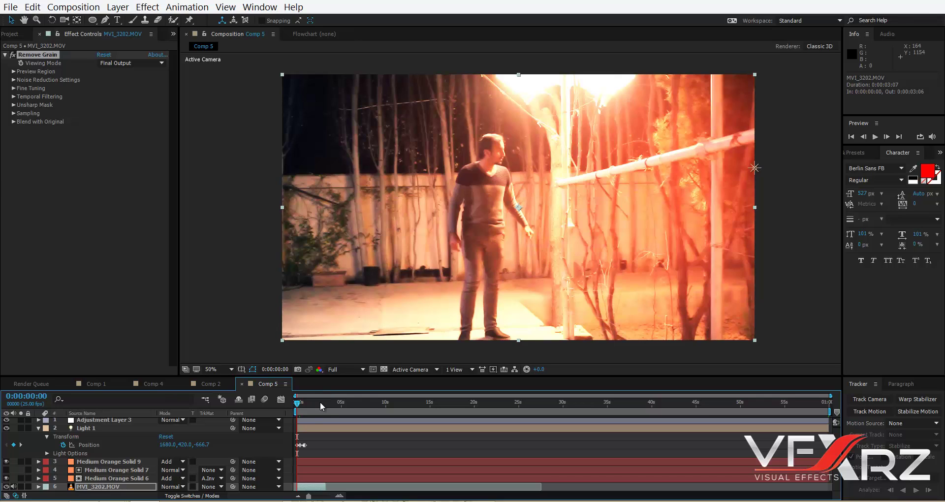
Step: Play and stop a preview of the composition from the beginning
key("space")
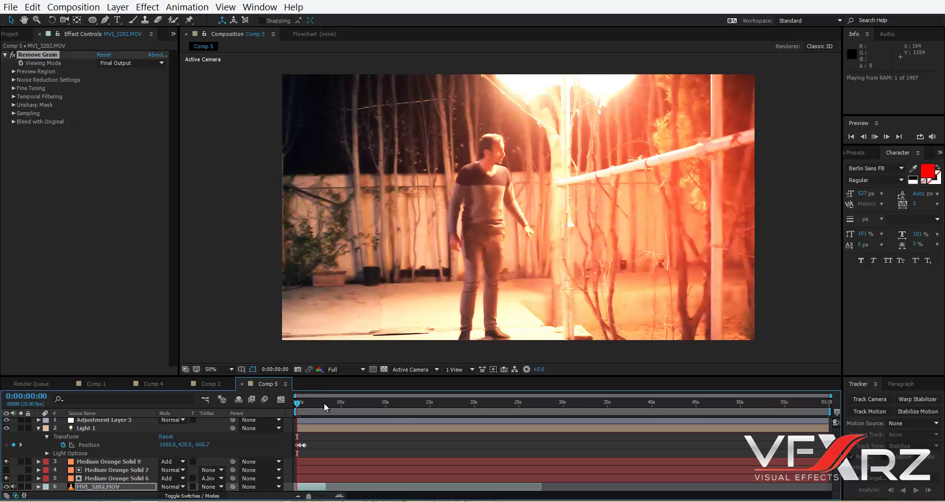
key("space")
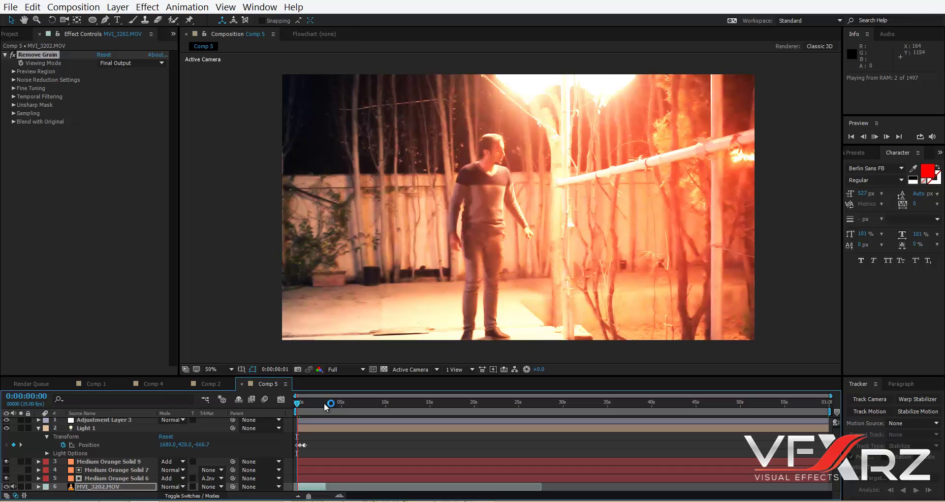
key("space")
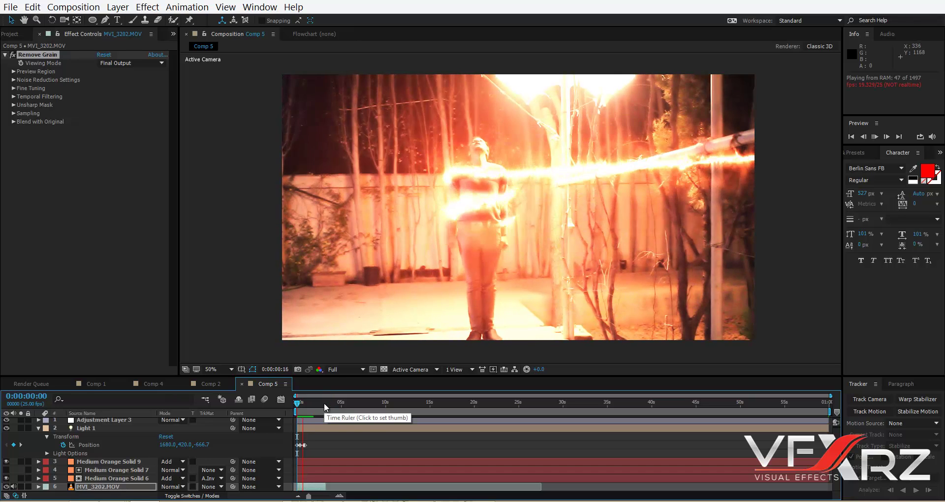
left_click(299, 404)
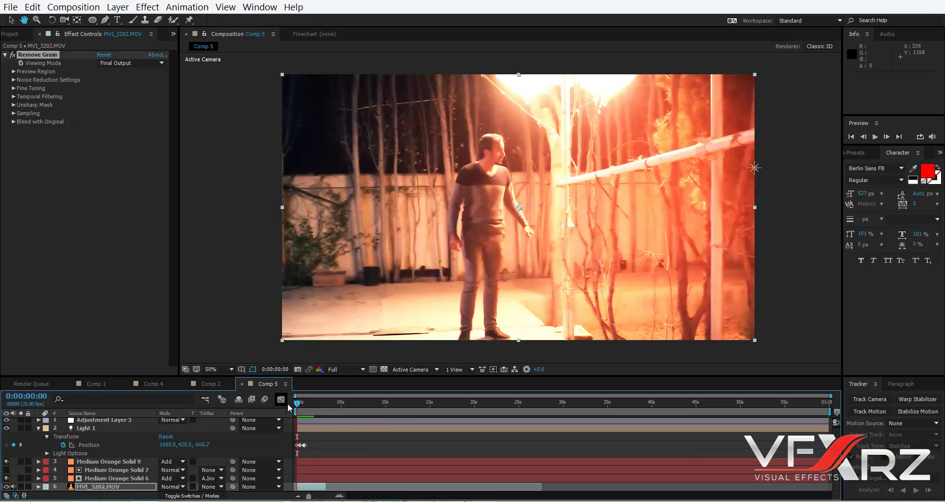
key("space")
key("space")
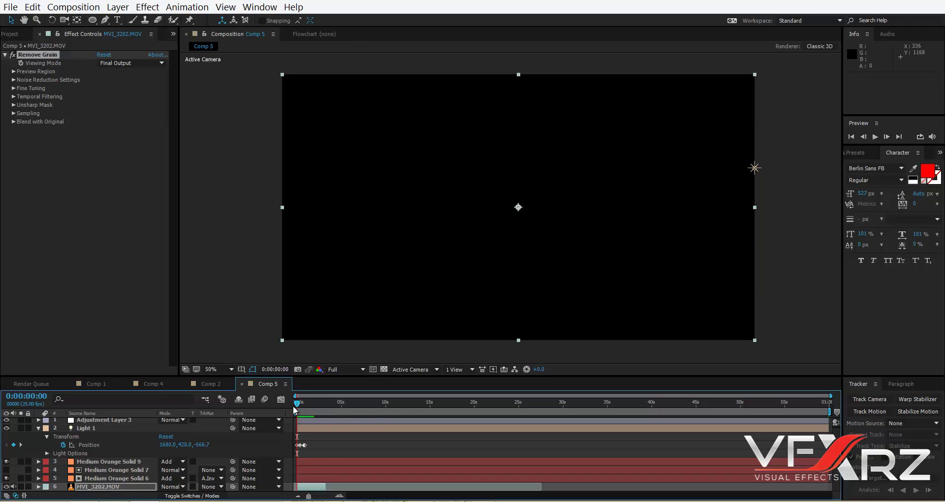
Step: Park the playhead at 0:00:01:03 and zoom in and out to inspect the fire spiral
left_click_drag(302, 406, 307, 404)
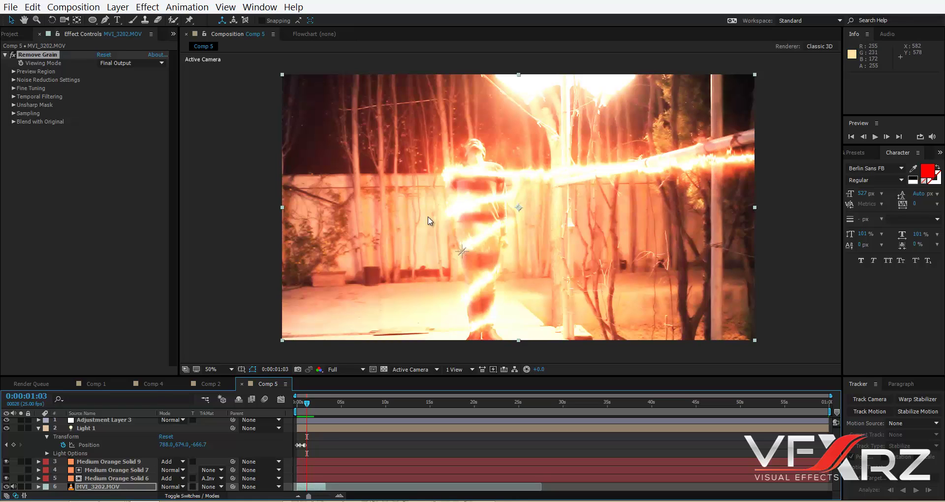
key("period")
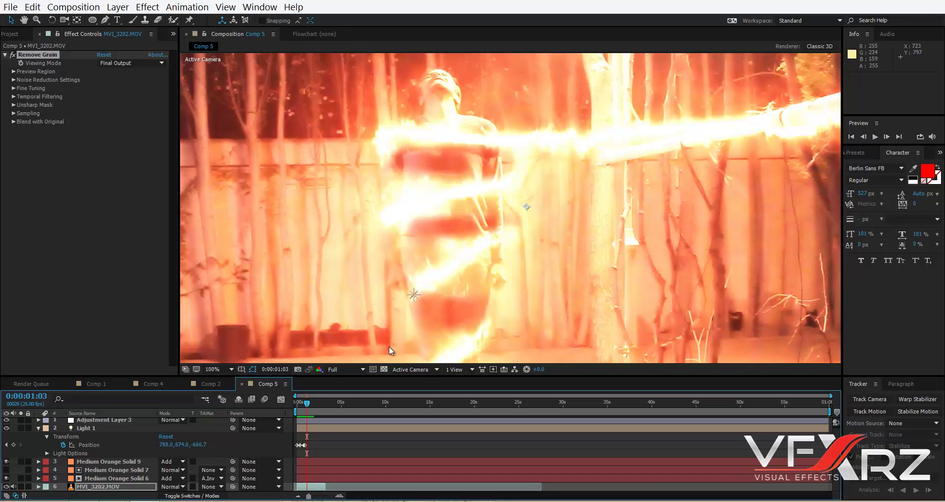
key("comma")
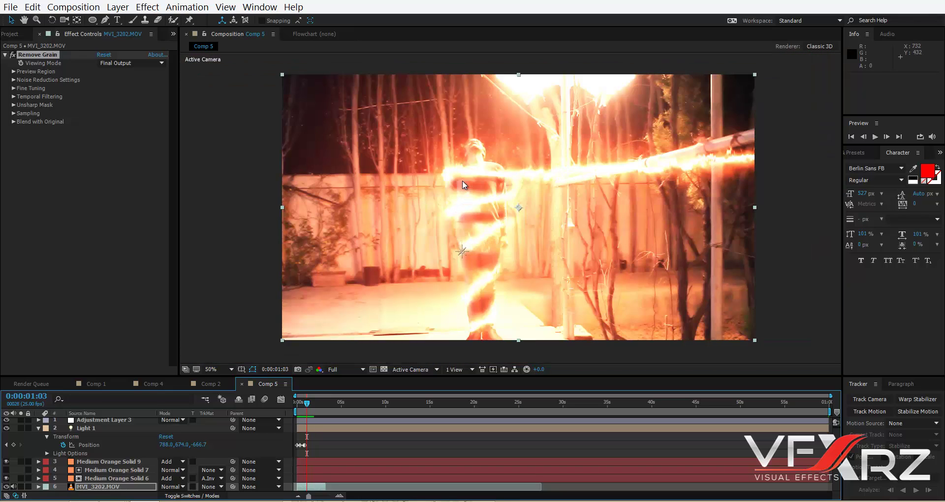
left_click_drag(512, 184, 510, 196)
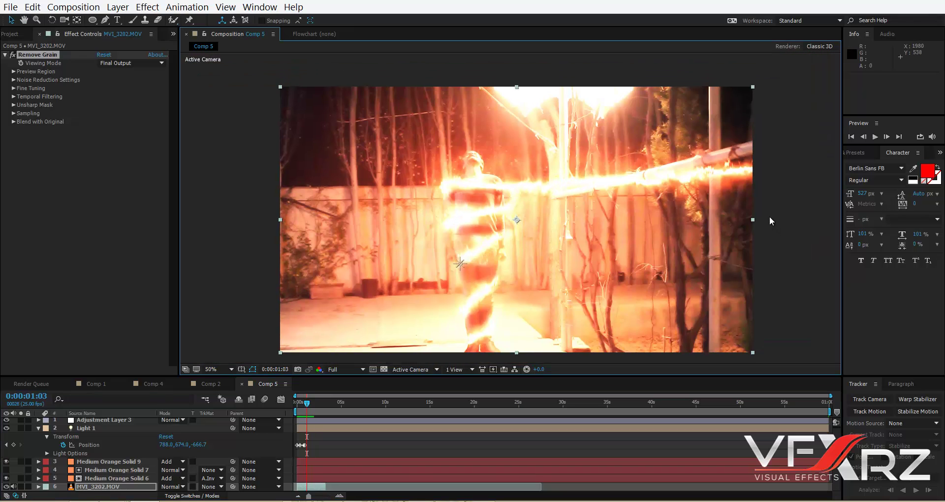